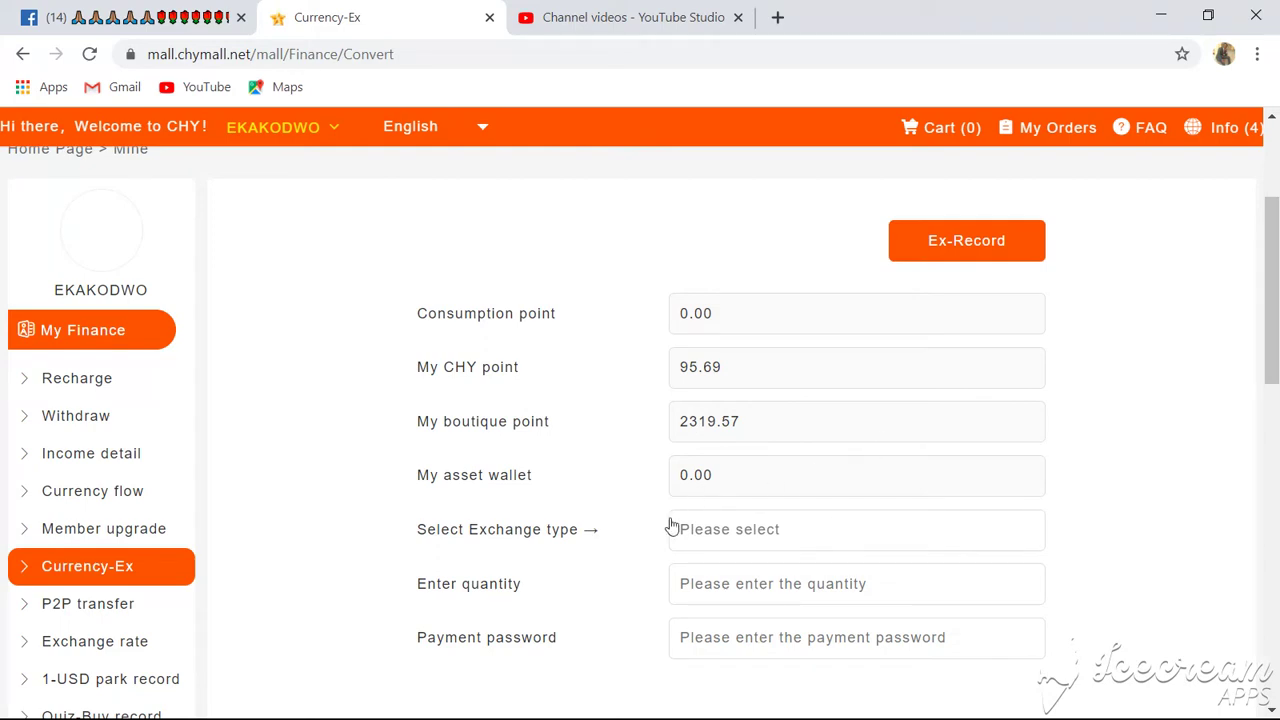
Step: Browse the home page and check the 0.00 asset wallet balance
scroll(671, 527, "down", 2)
scroll(671, 520, "up", 1)
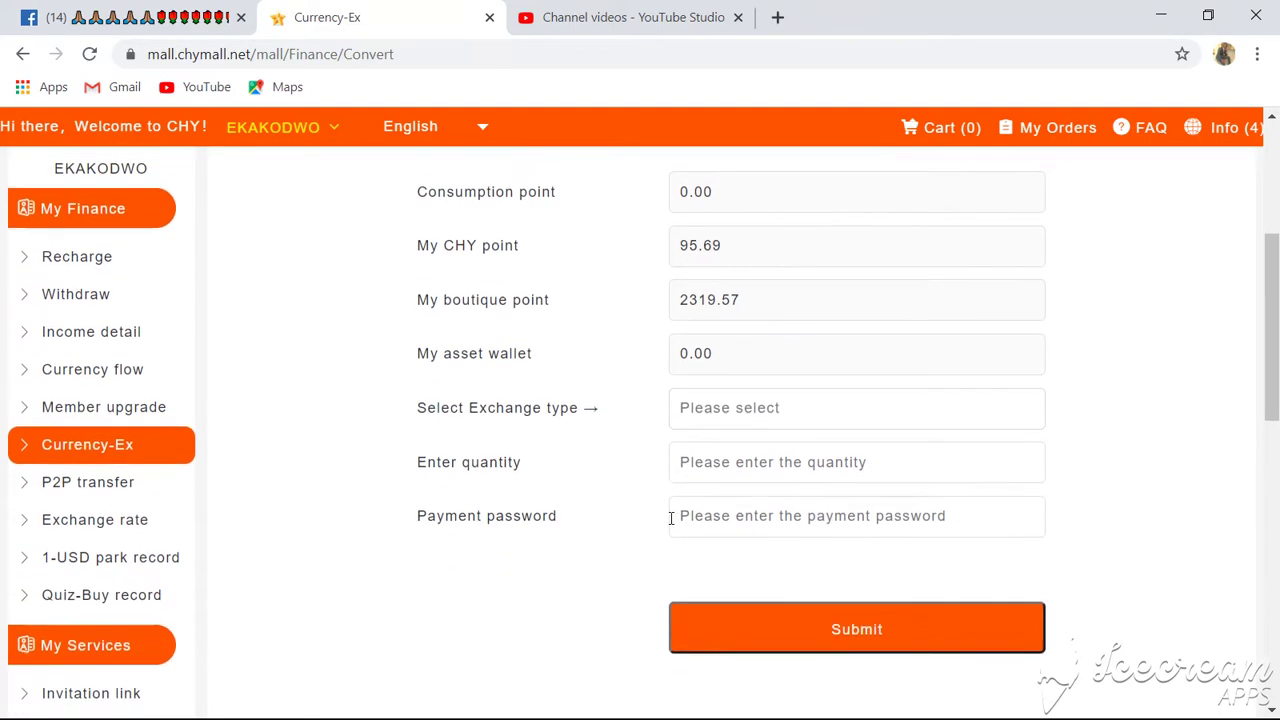
scroll(670, 518, "up", 1)
scroll(670, 522, "down", 2)
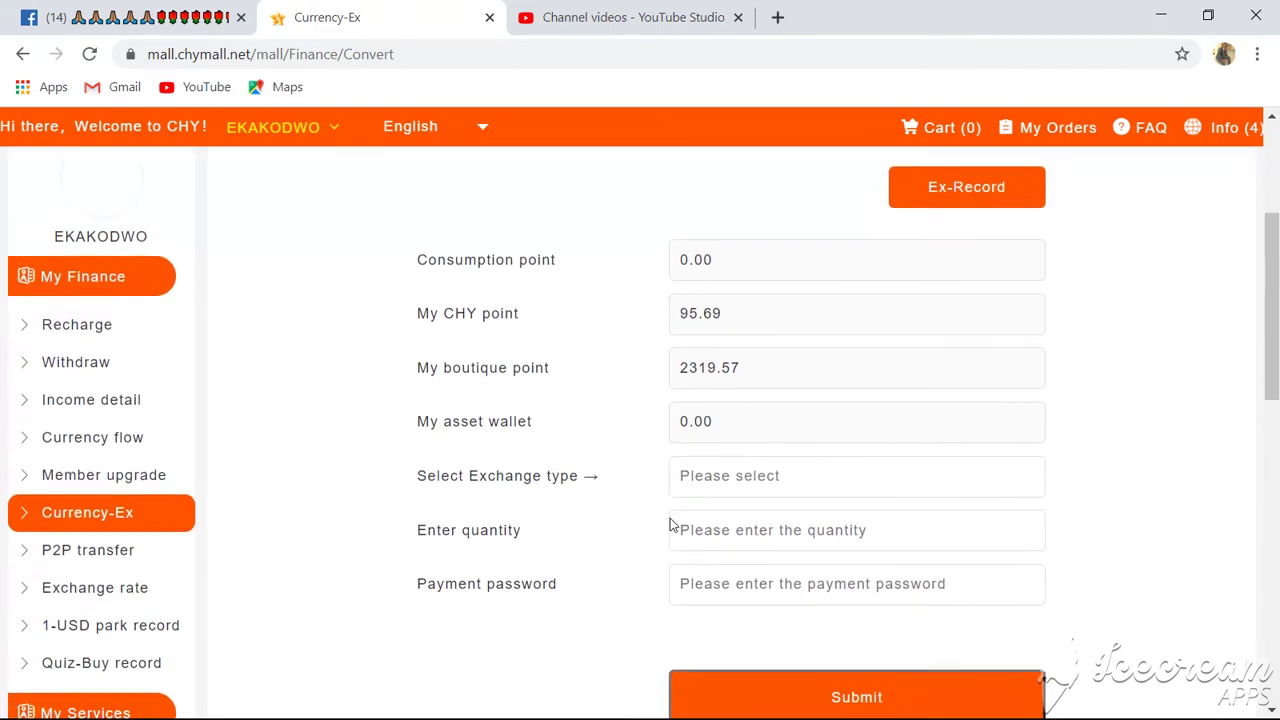
scroll(671, 524, "down", 2)
scroll(671, 520, "up", 1)
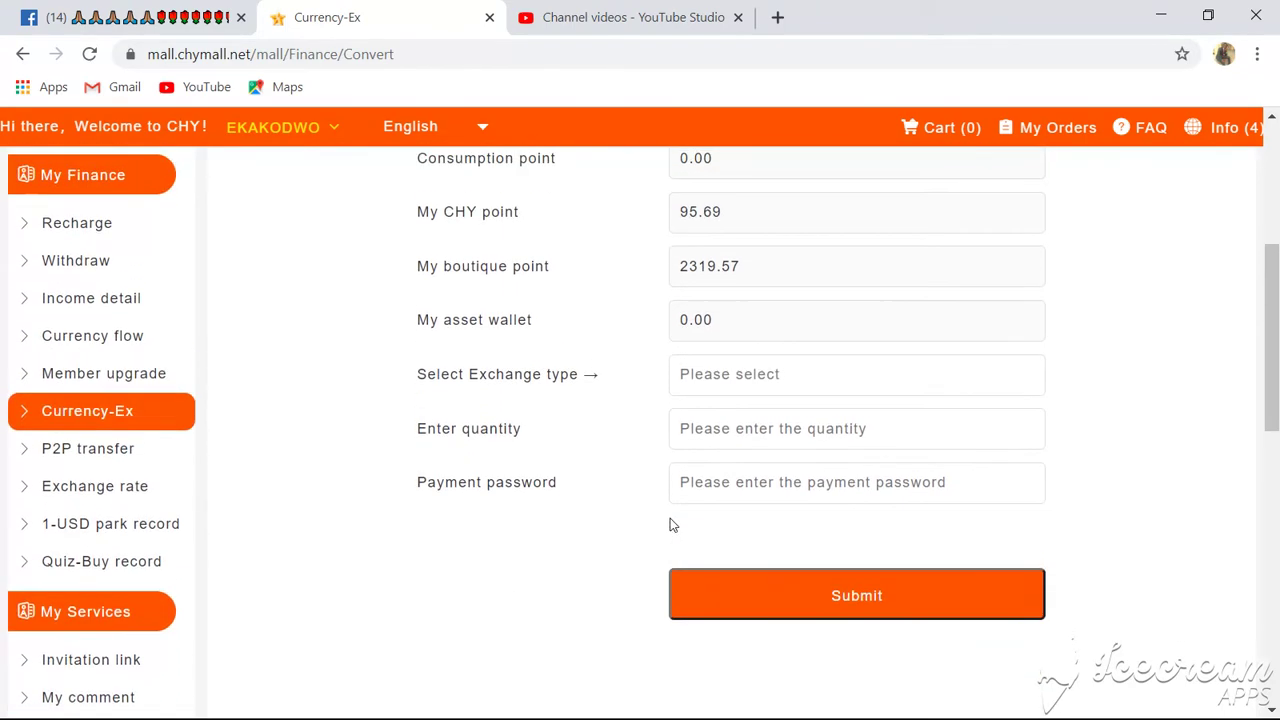
scroll(671, 524, "up", 1)
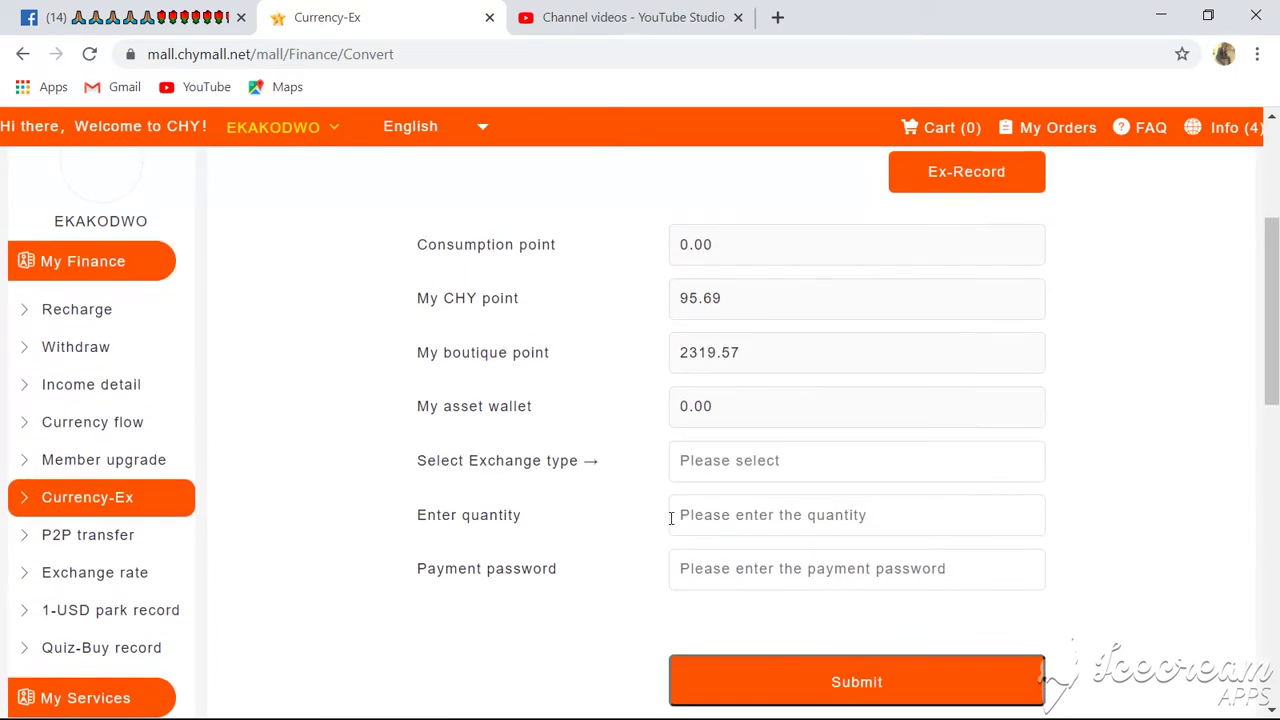
scroll(671, 520, "up", 1)
scroll(671, 518, "down", 1)
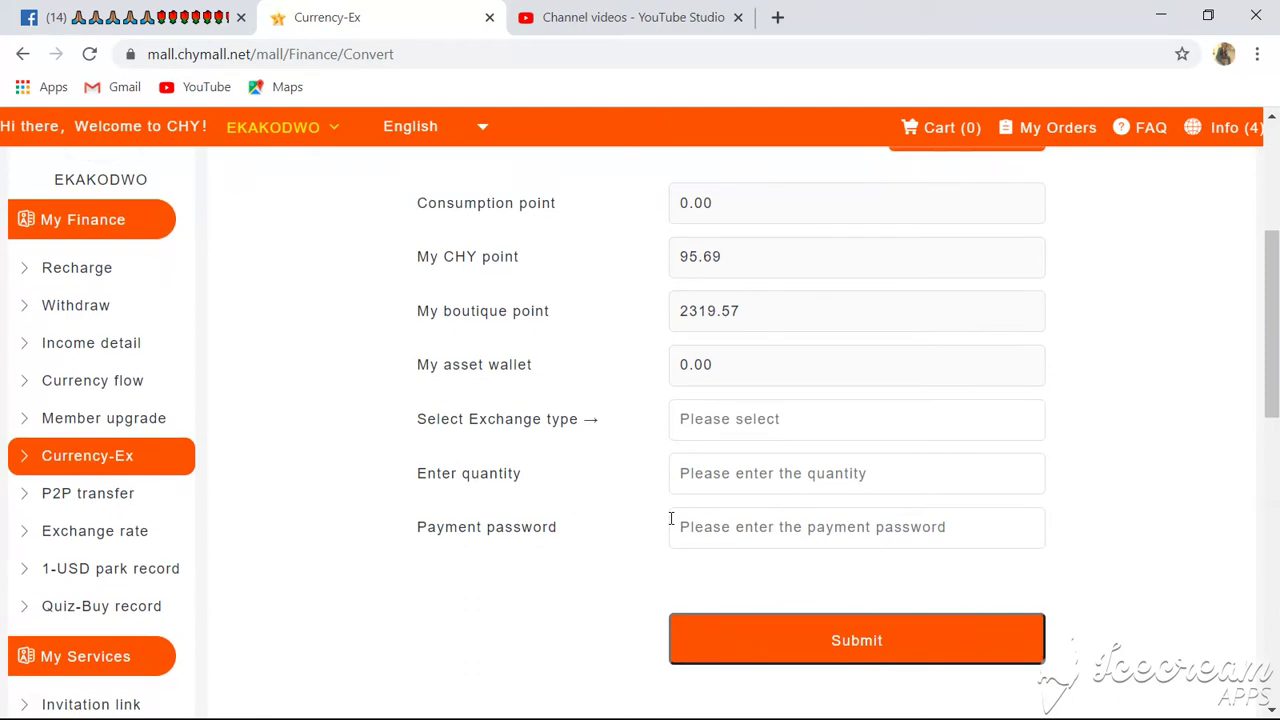
scroll(671, 518, "down", 4)
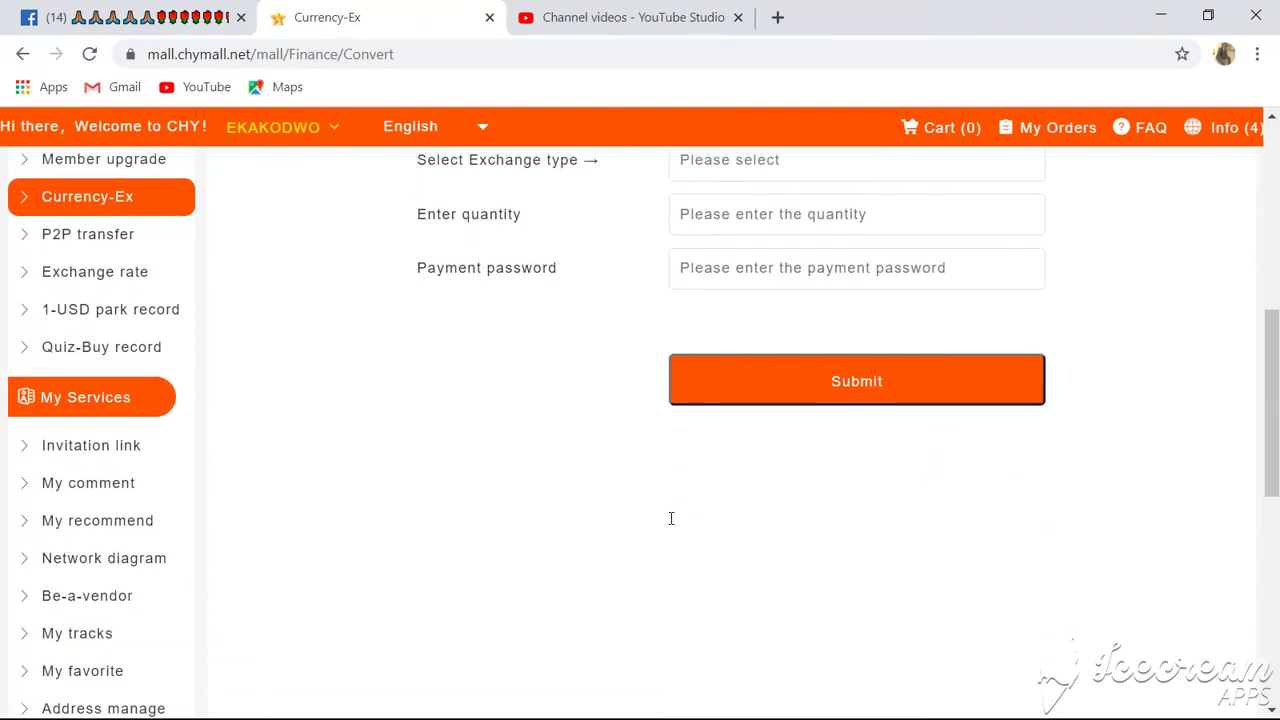
scroll(671, 518, "up", 2)
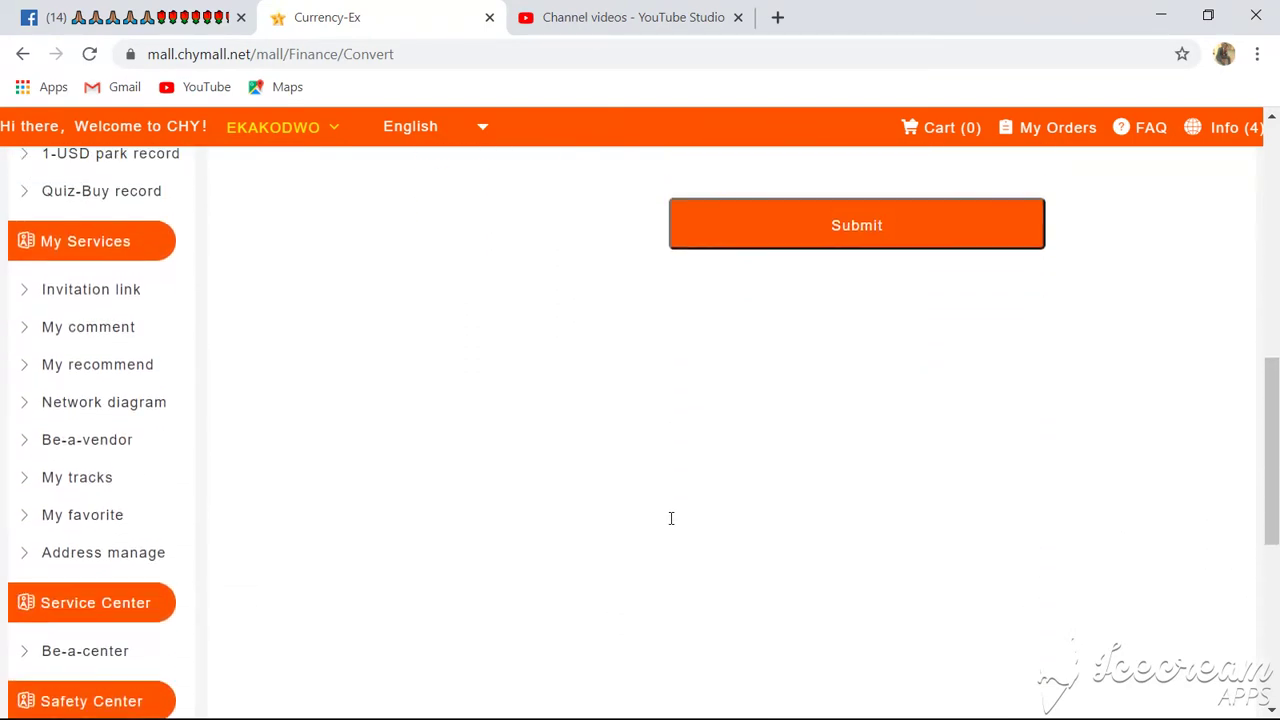
scroll(671, 518, "up", 1)
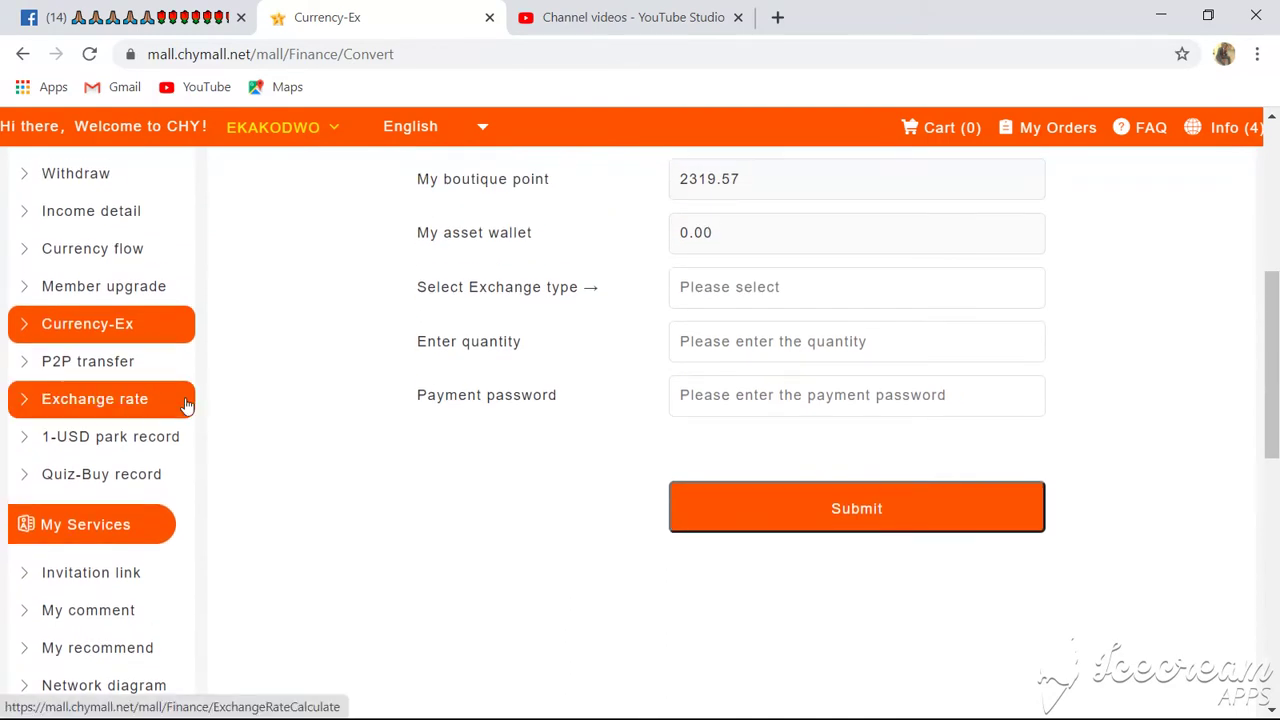
scroll(291, 418, "up", 1)
scroll(291, 418, "up", 2)
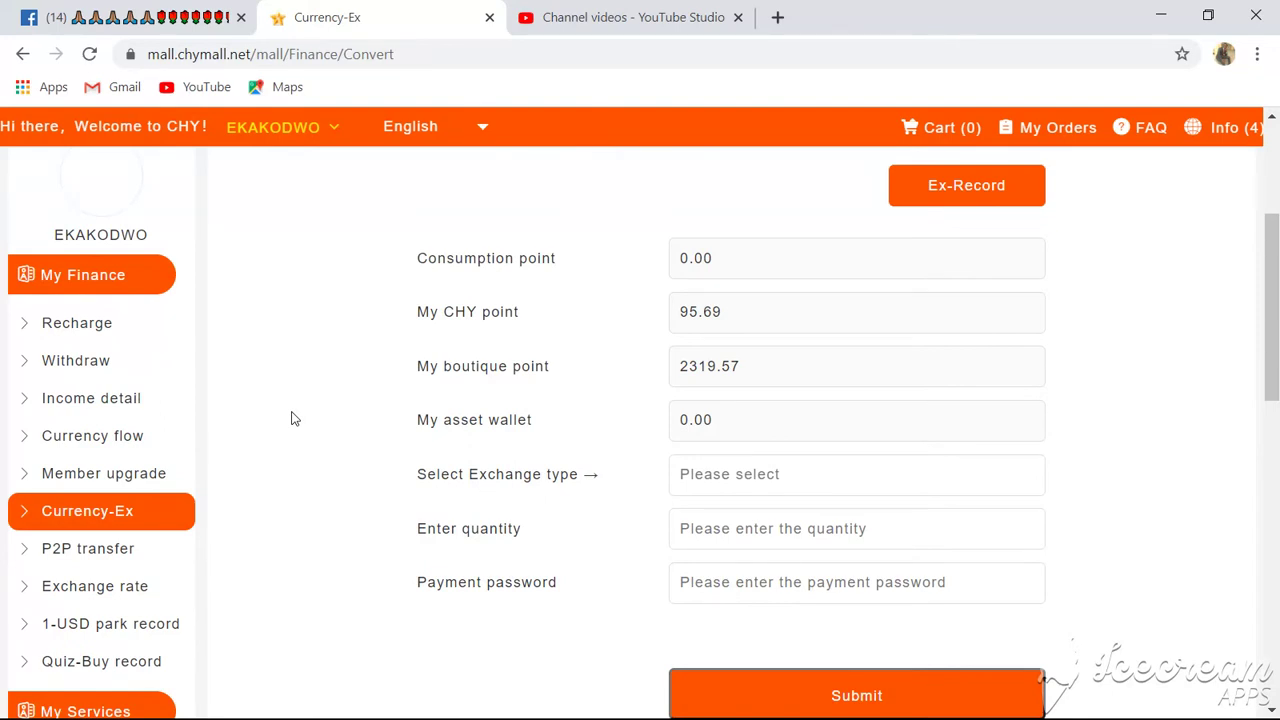
key("Tab")
left_click(377, 528)
scroll(377, 528, "down", 1)
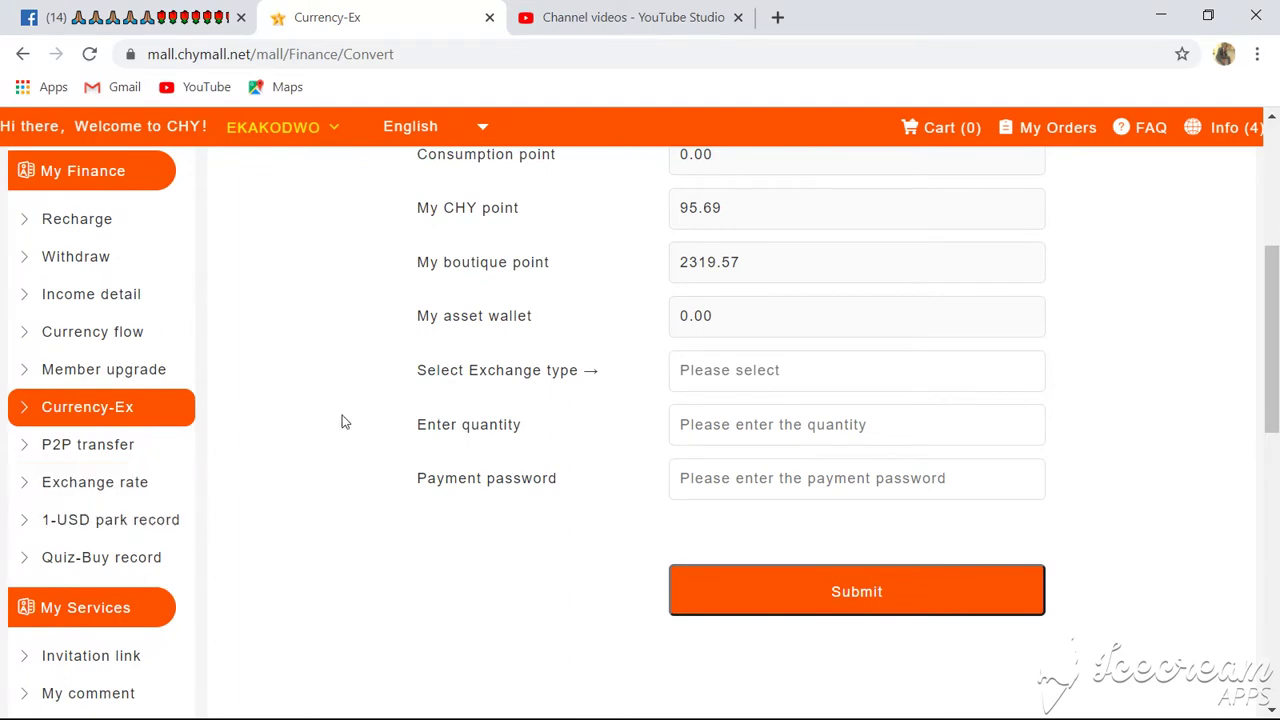
scroll(341, 421, "up", 3)
scroll(341, 421, "down", 3)
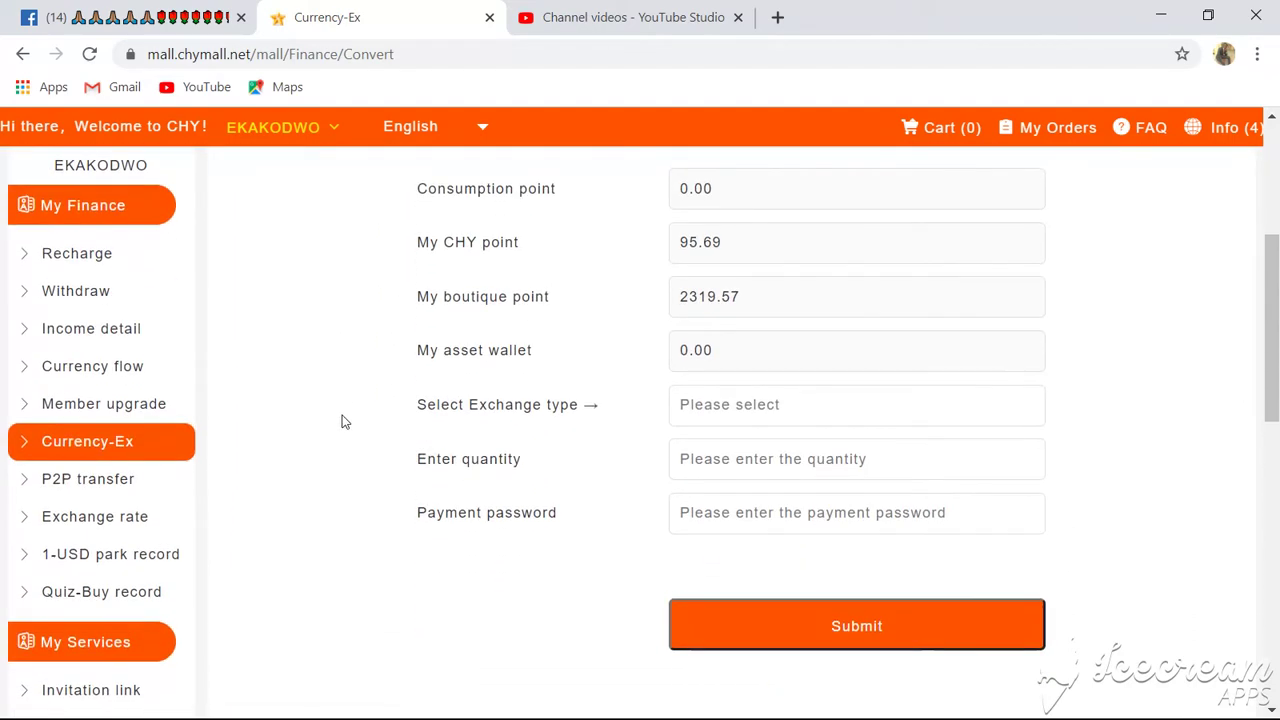
Step: Open the Exchange rate calculator and set the Convert to currency to GHS
left_click(104, 522)
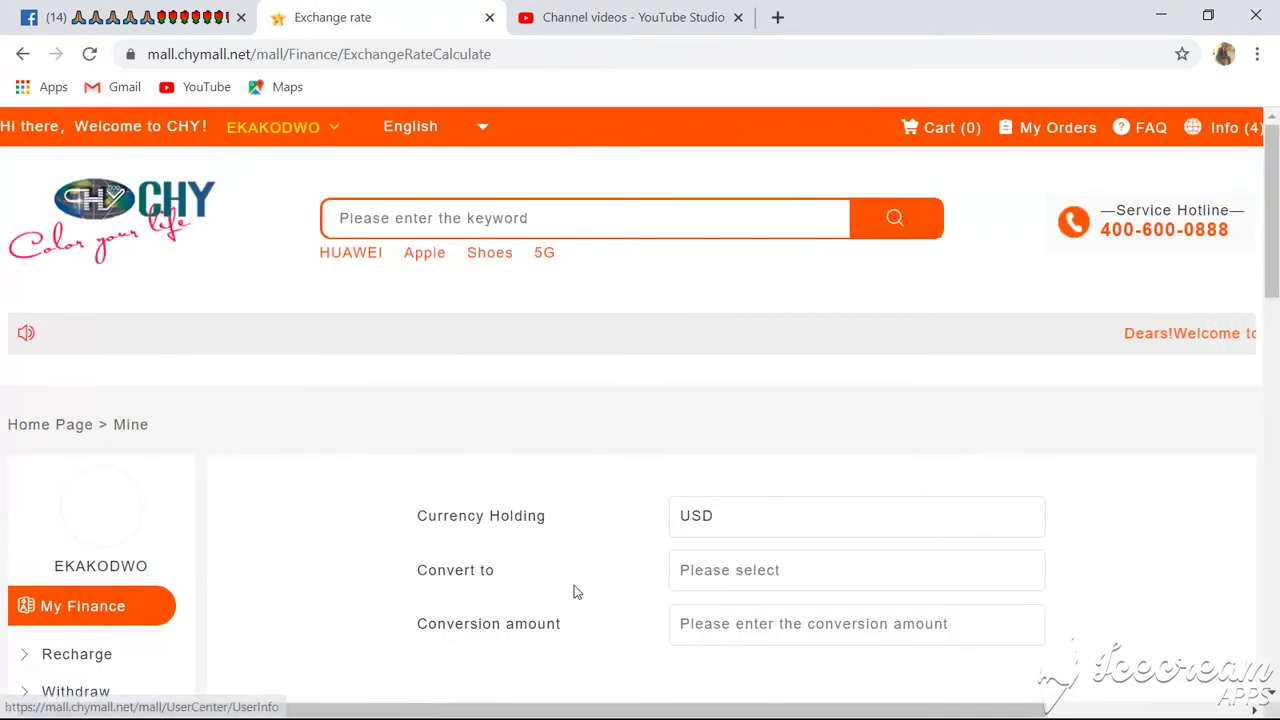
scroll(571, 591, "down", 2)
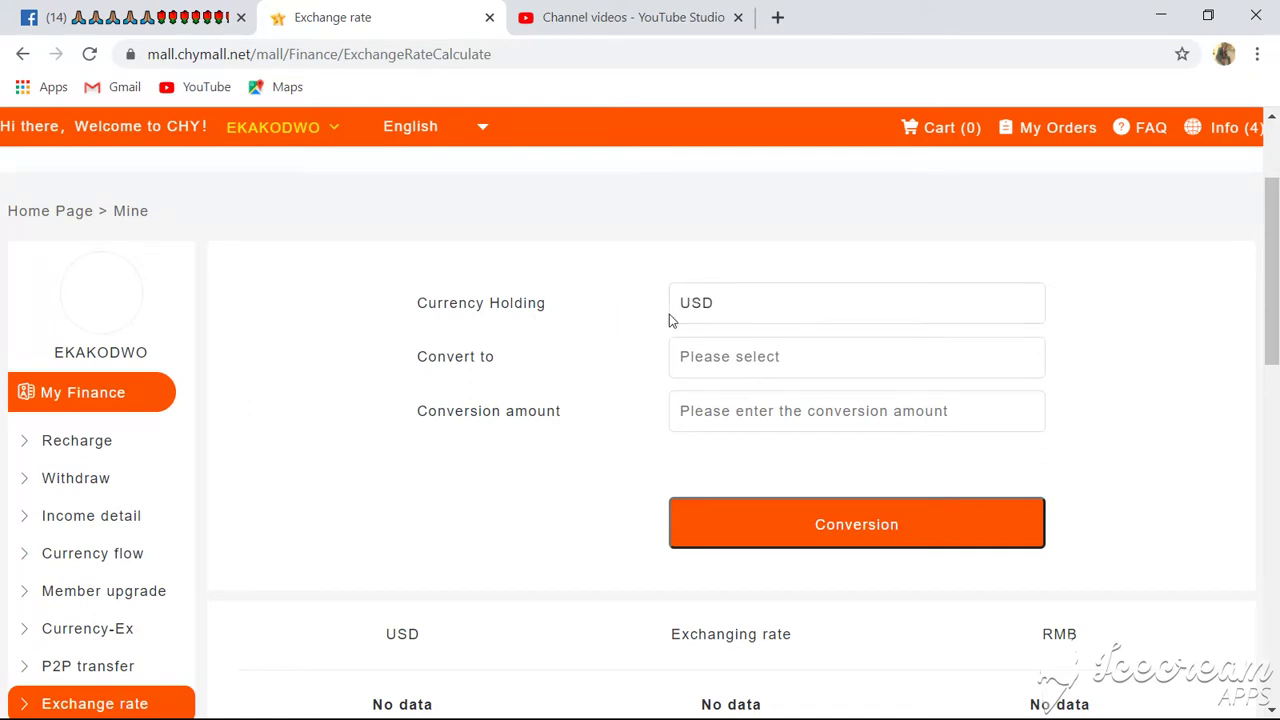
left_click(718, 364)
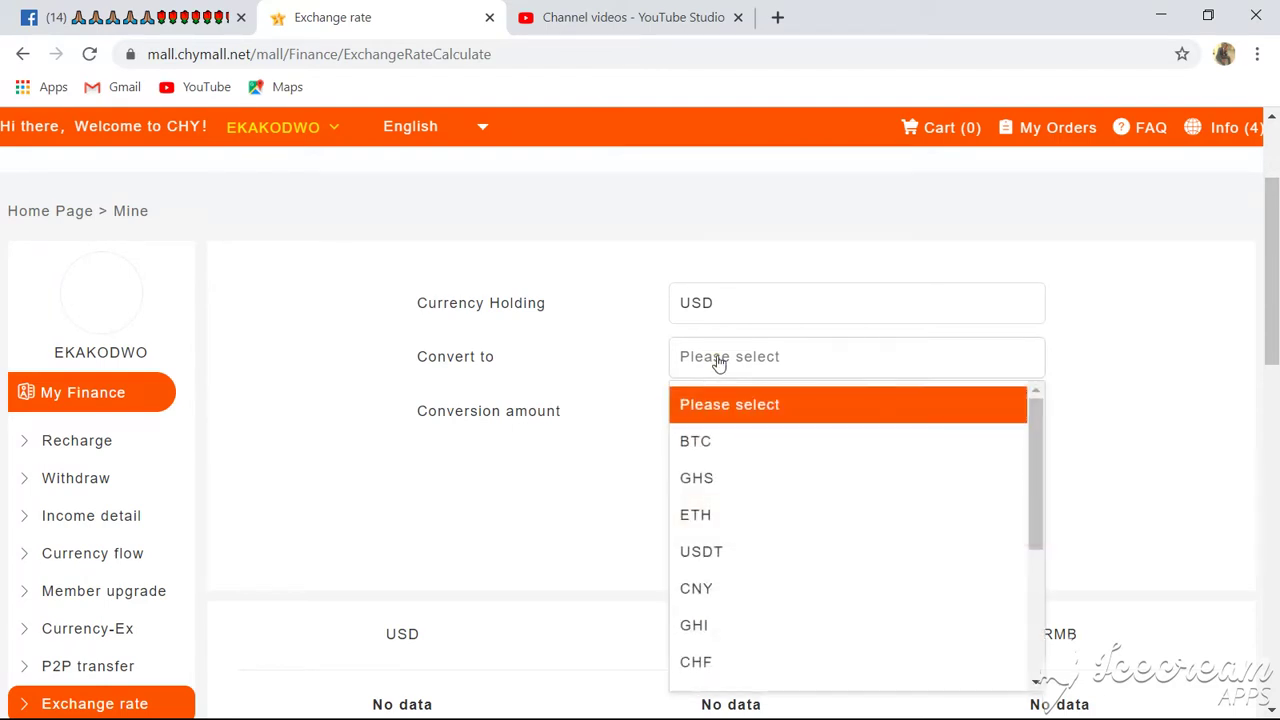
left_click(710, 478)
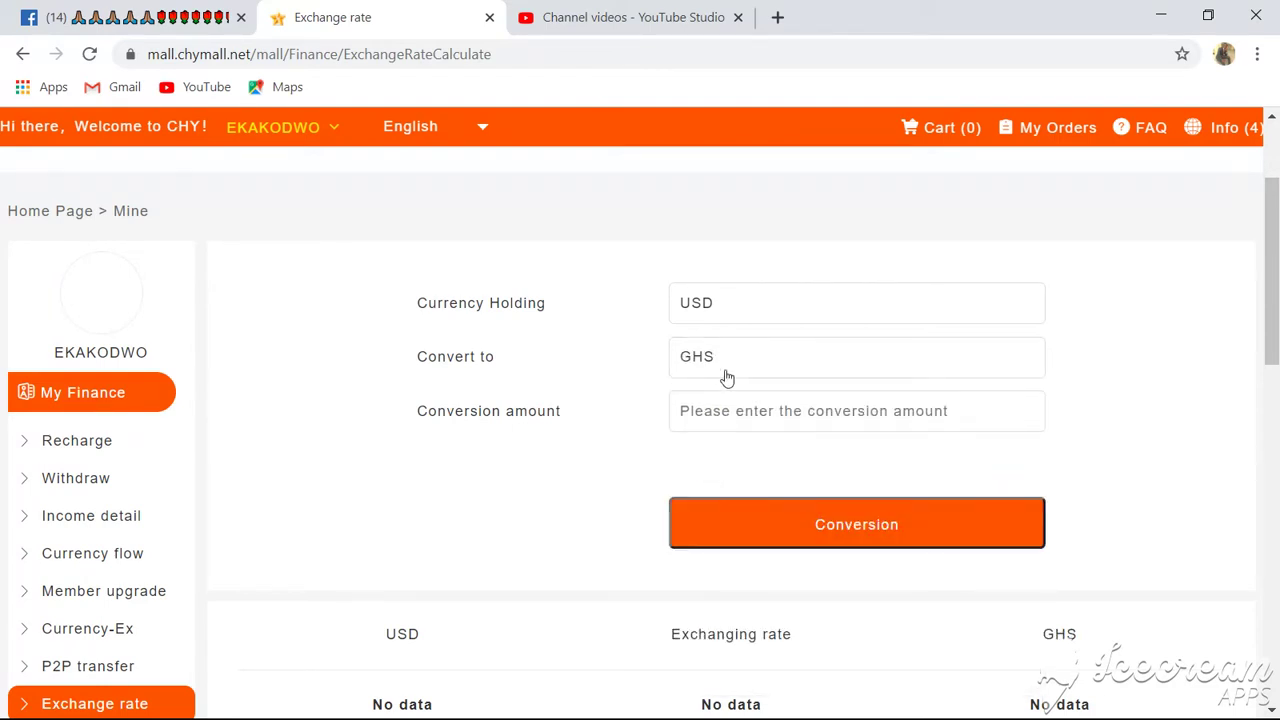
scroll(734, 397, "down", 1)
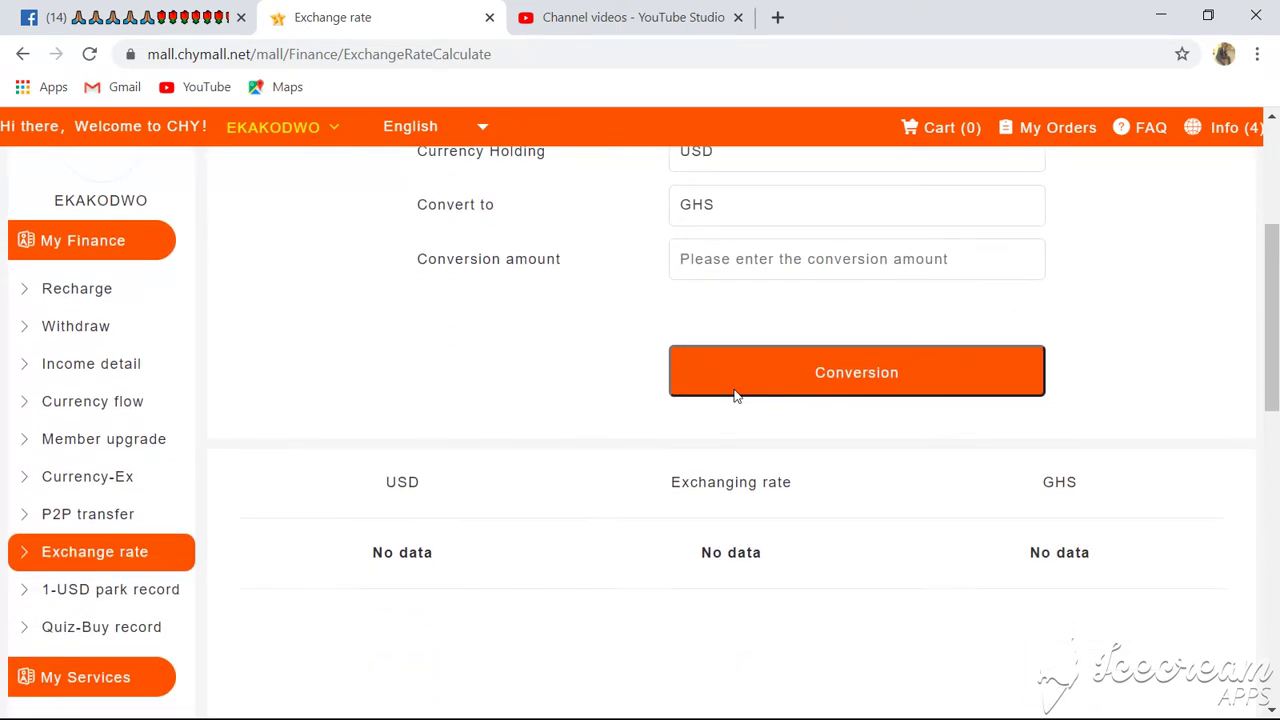
scroll(735, 392, "up", 1)
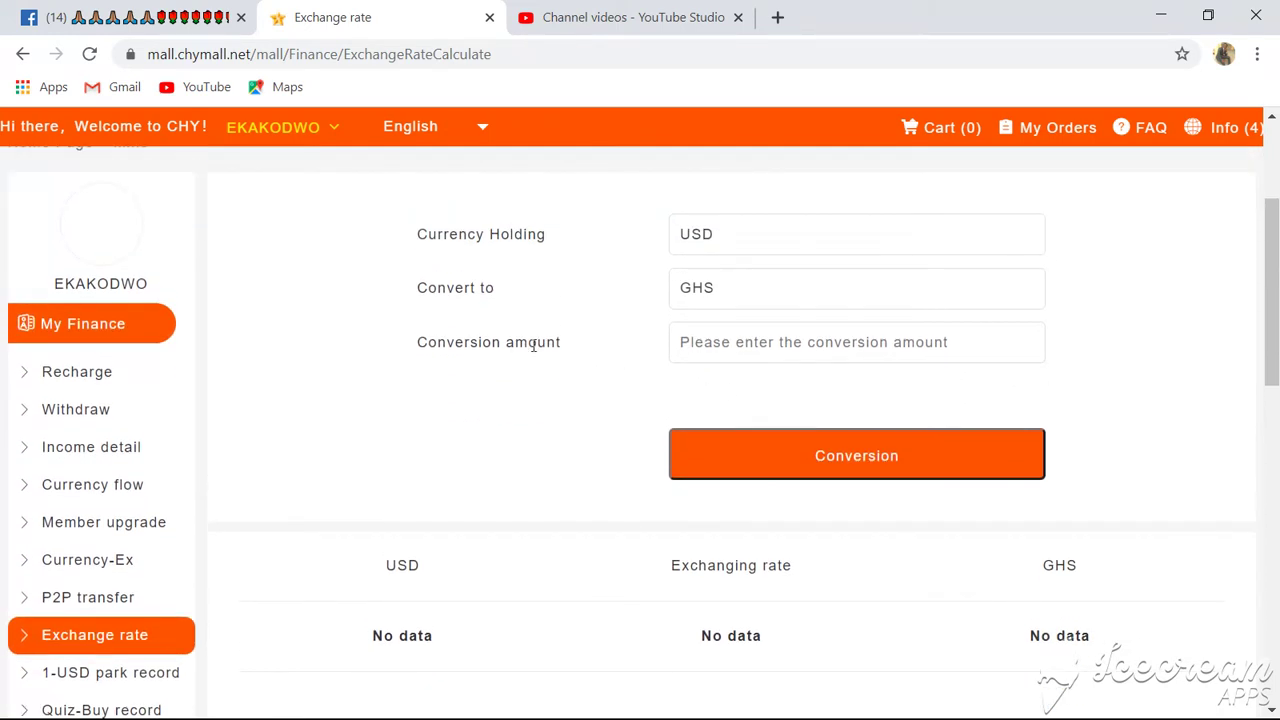
Step: Convert a 600 USD amount, giving 3300 GHS at a rate of 5.5
left_click(743, 344)
type("600")
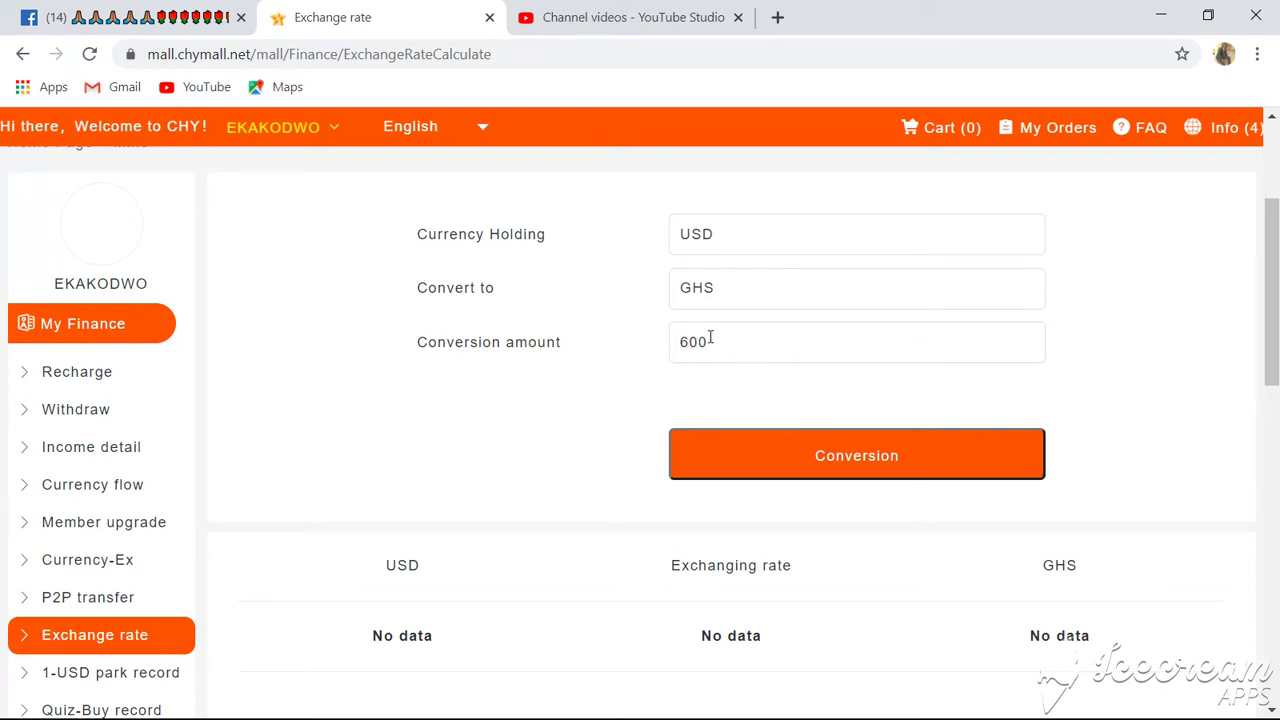
left_click(812, 453)
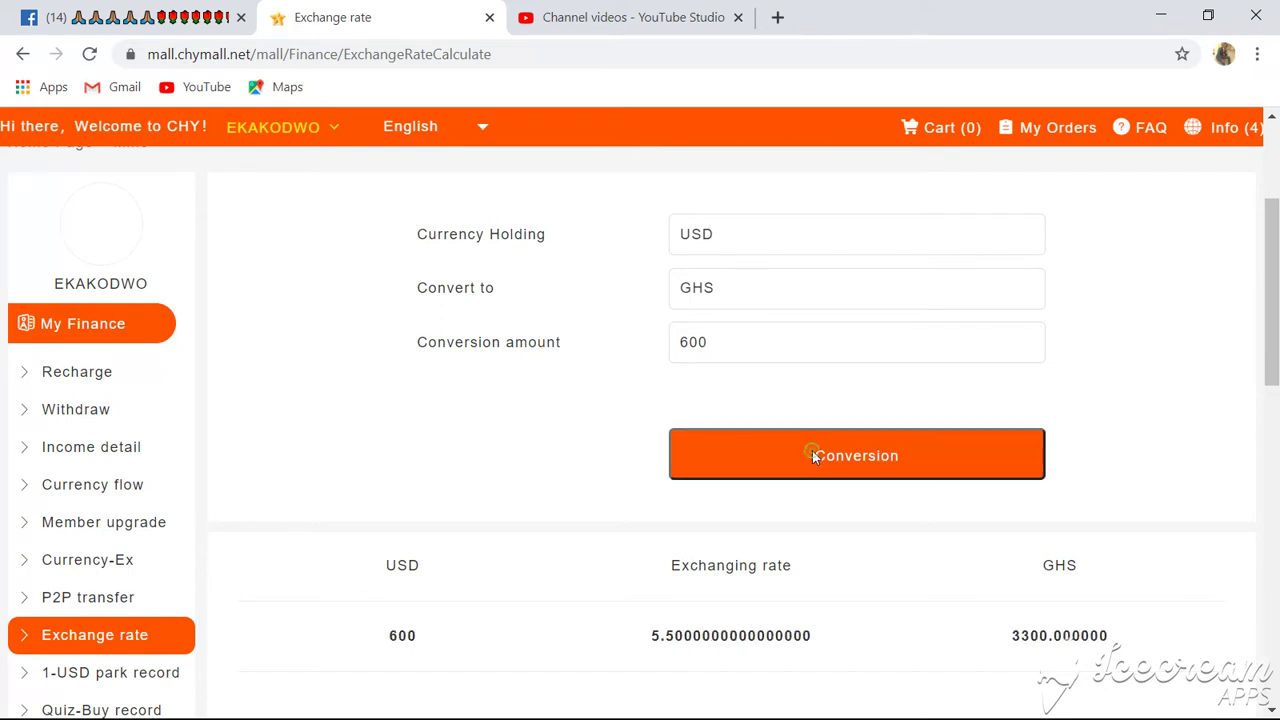
scroll(812, 455, "down", 2)
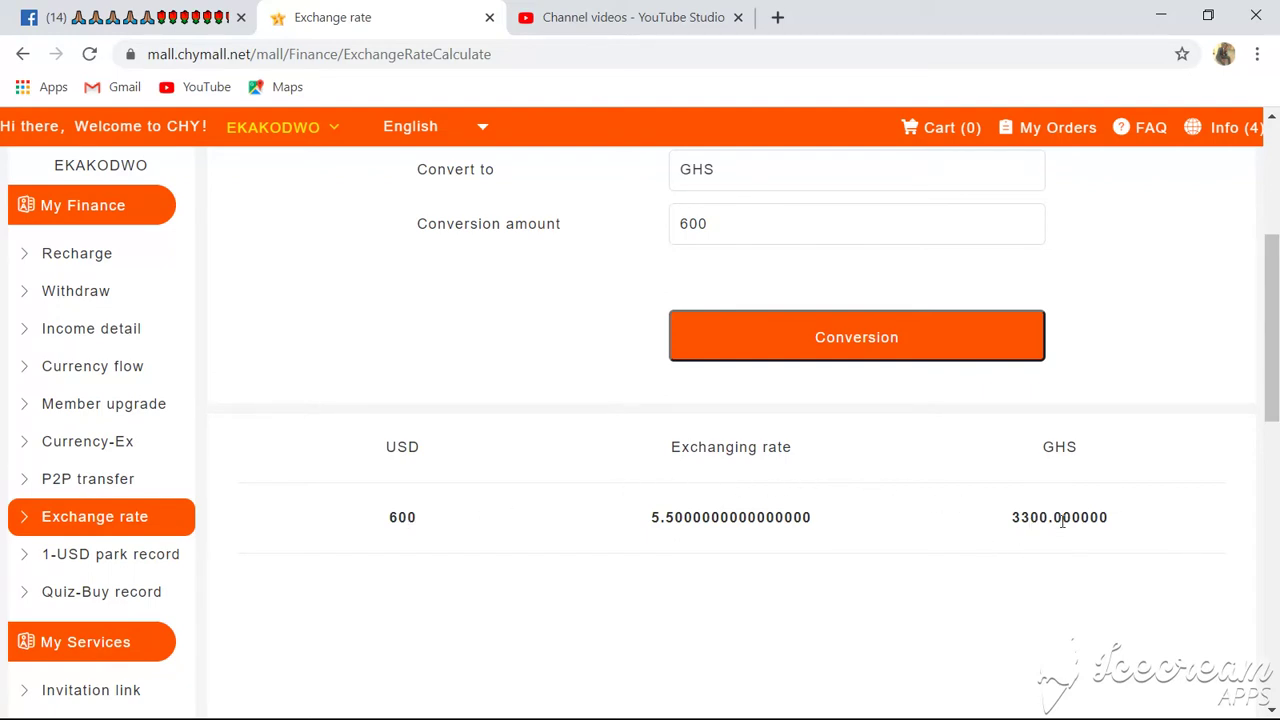
scroll(1033, 455, "up", 1)
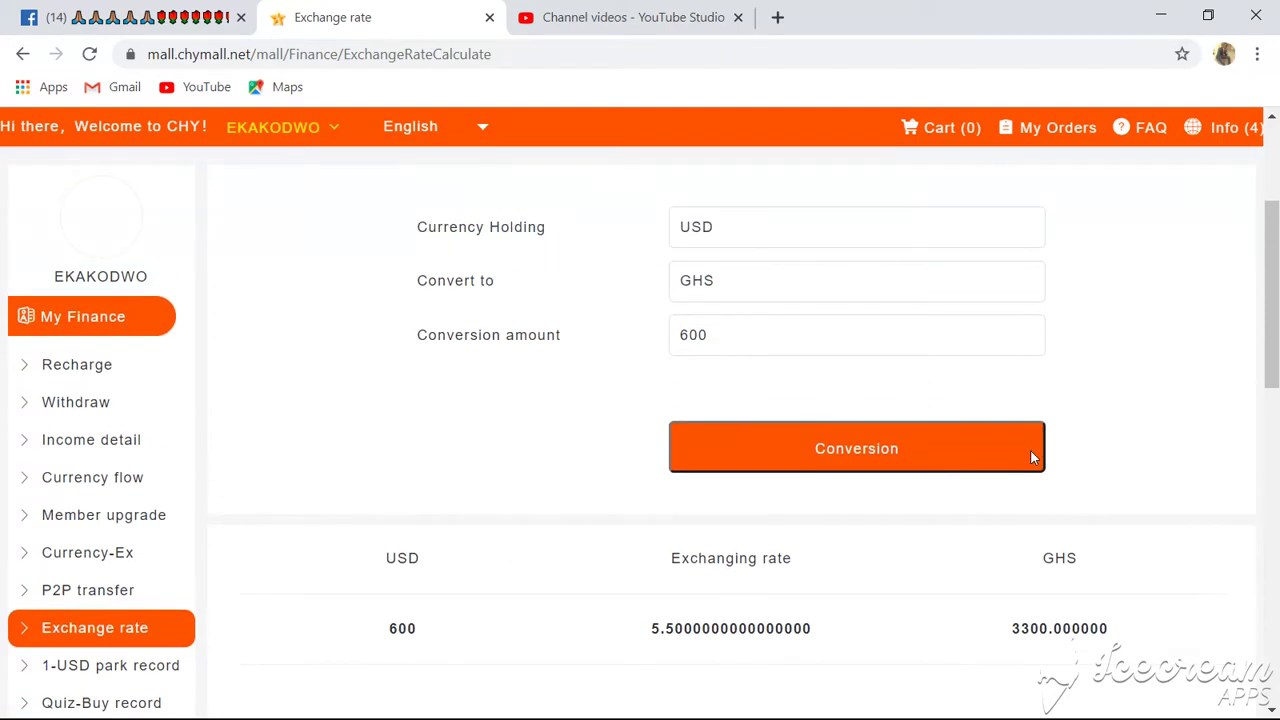
left_click(718, 292)
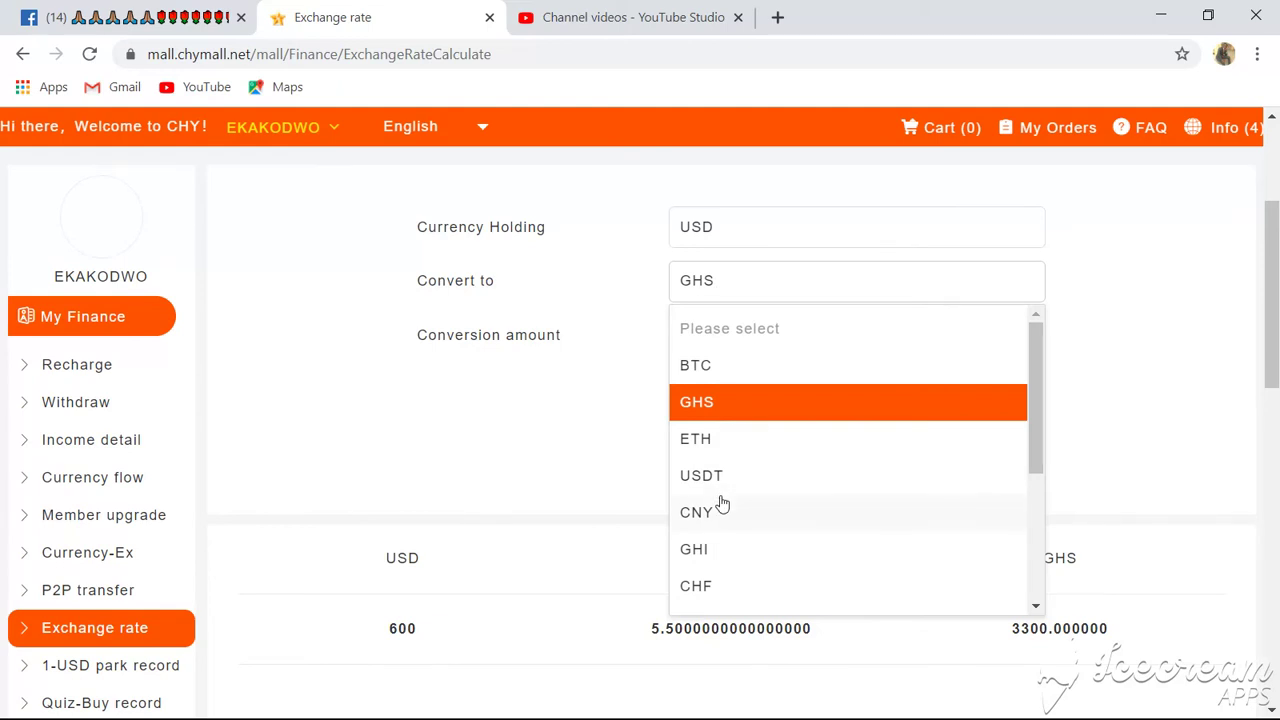
scroll(722, 505, "down", 4)
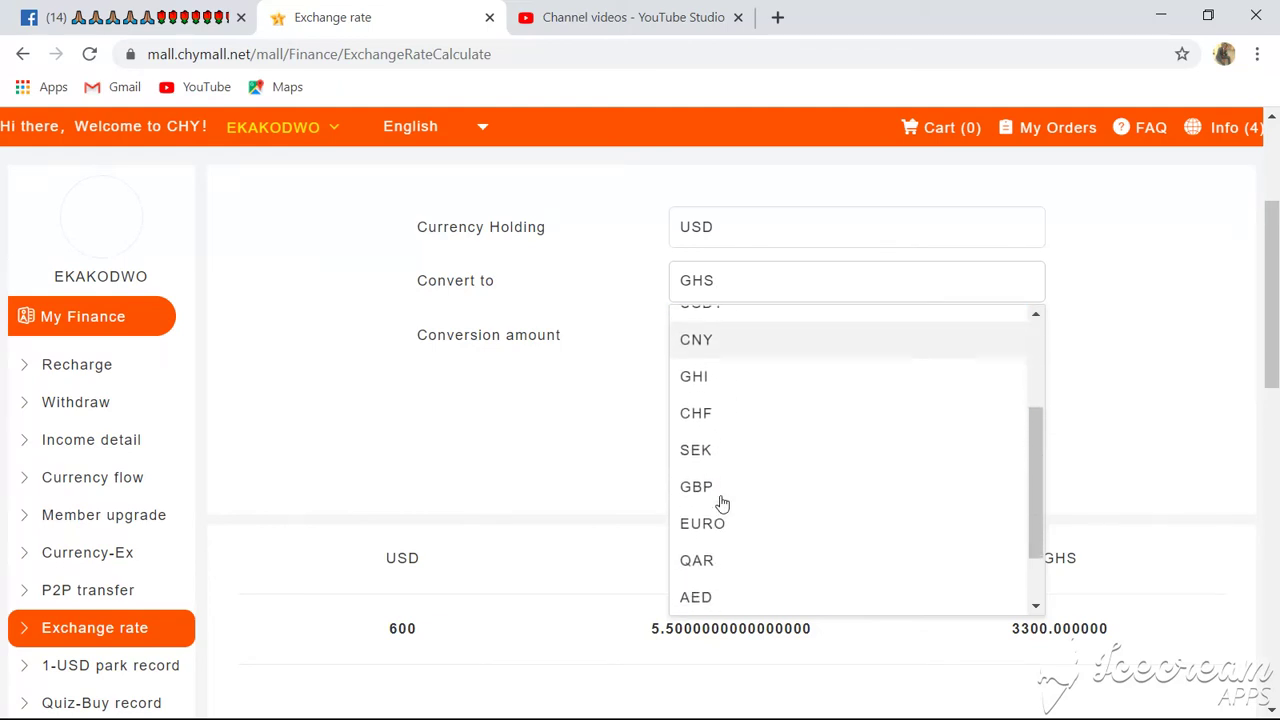
scroll(722, 505, "down", 2)
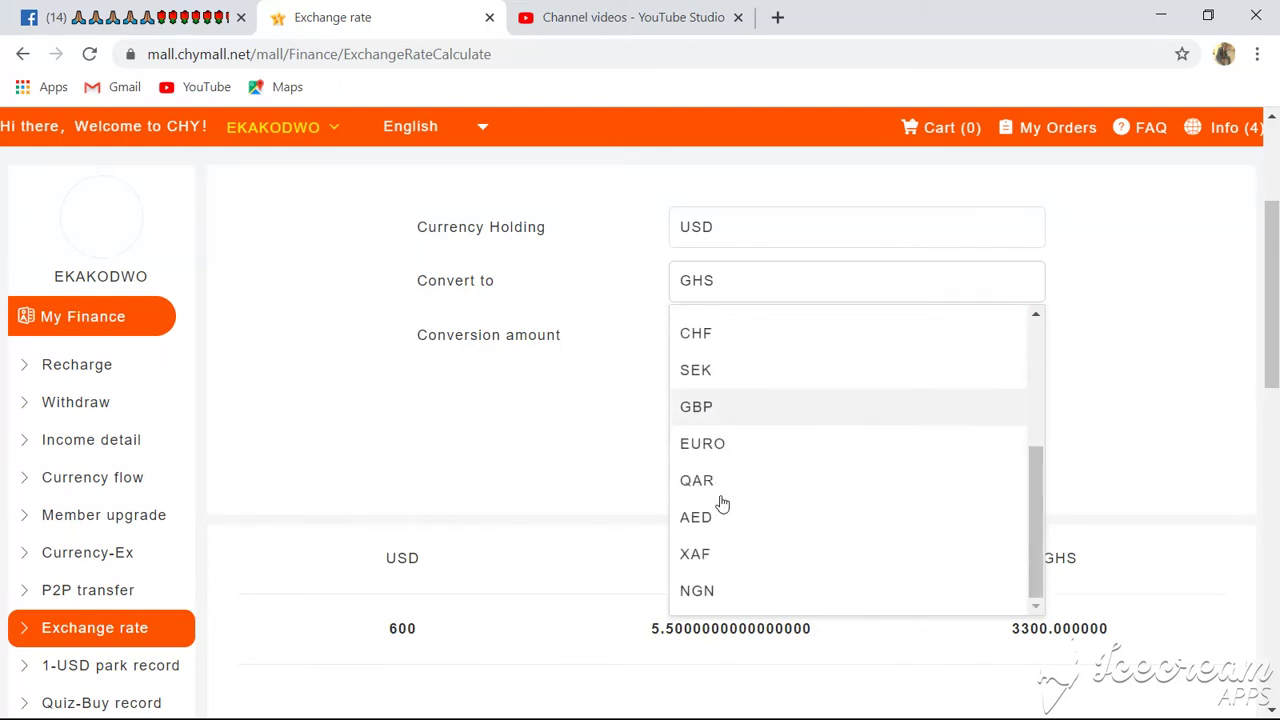
left_click(698, 592)
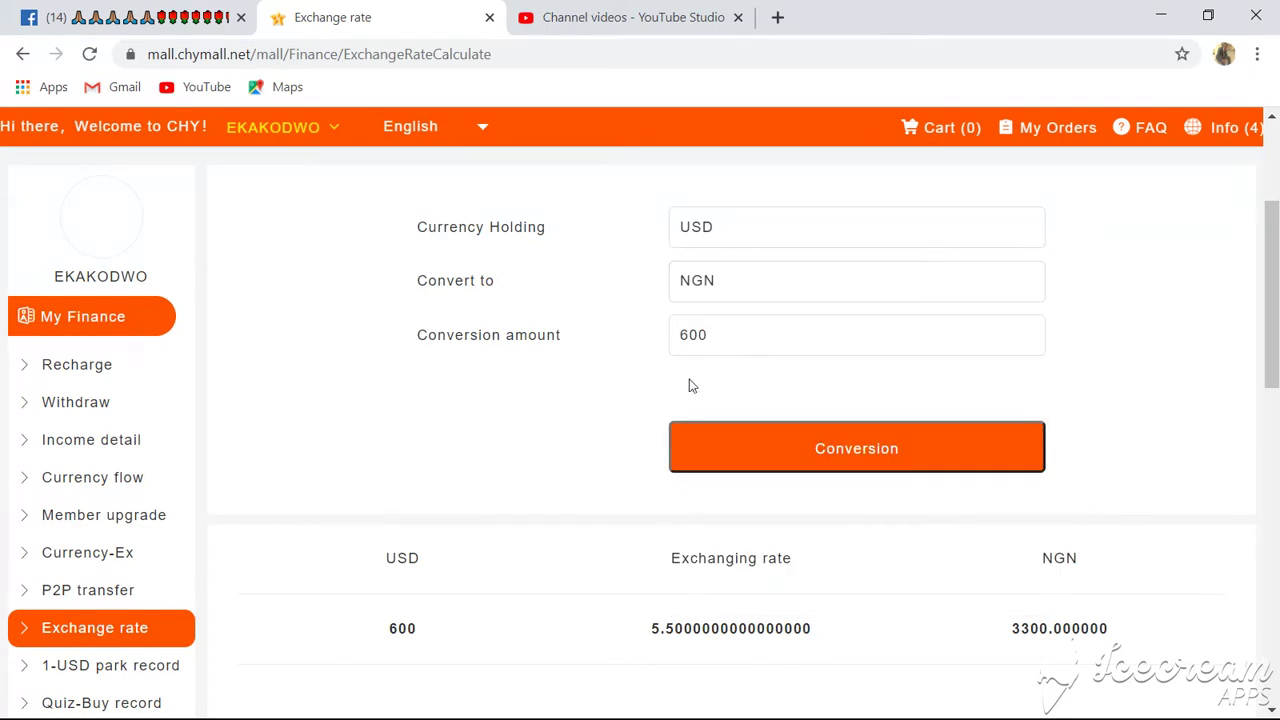
left_click(773, 451)
scroll(709, 661, "down", 1)
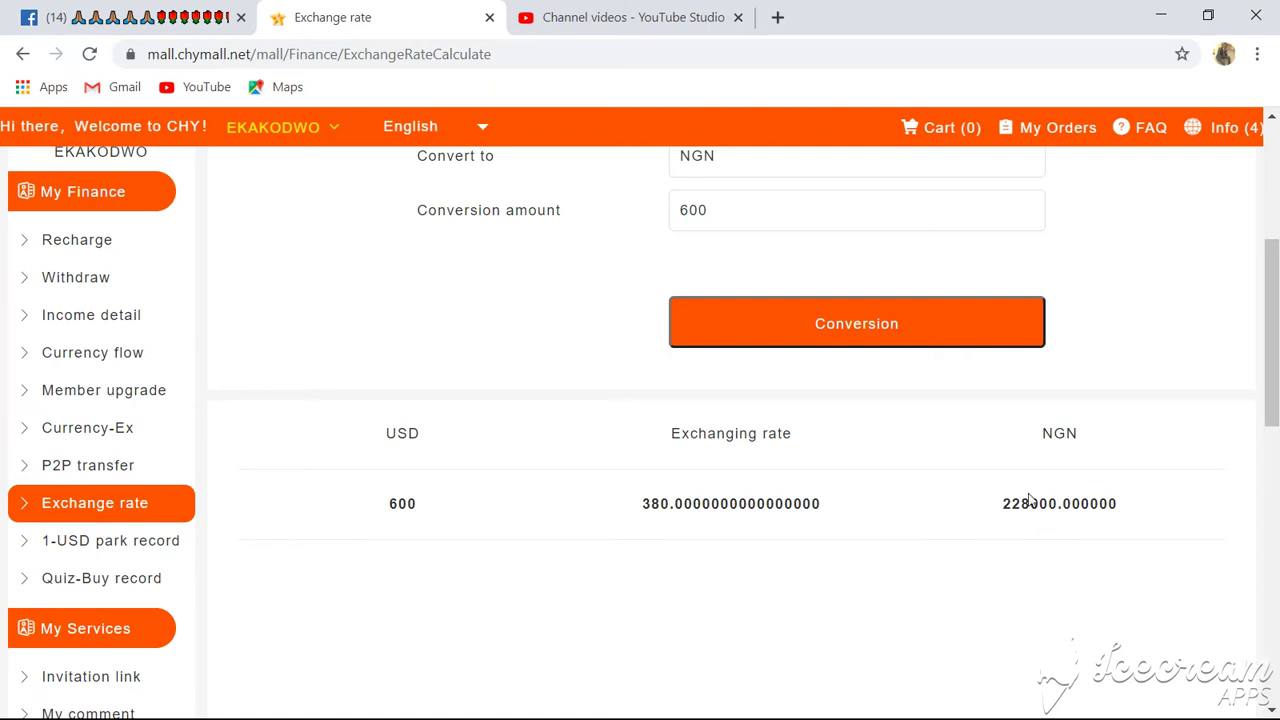
scroll(1030, 500, "down", 1)
scroll(1030, 500, "up", 2)
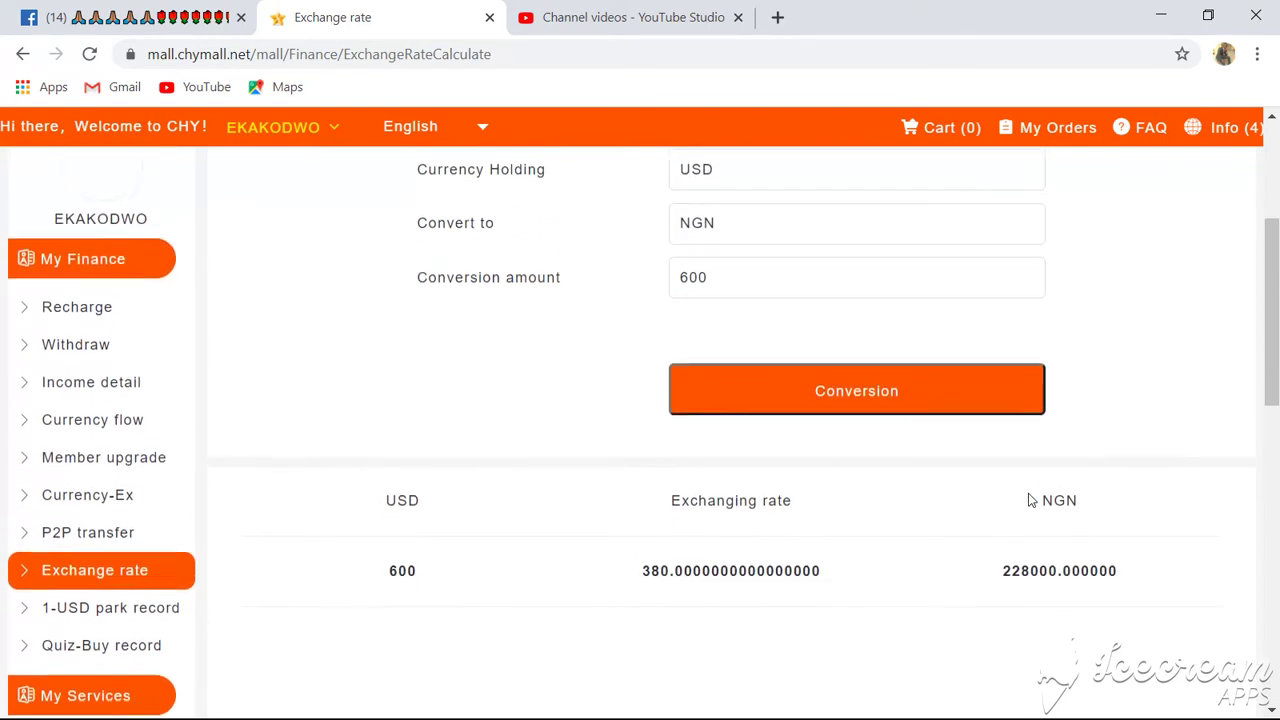
scroll(1030, 500, "up", 1)
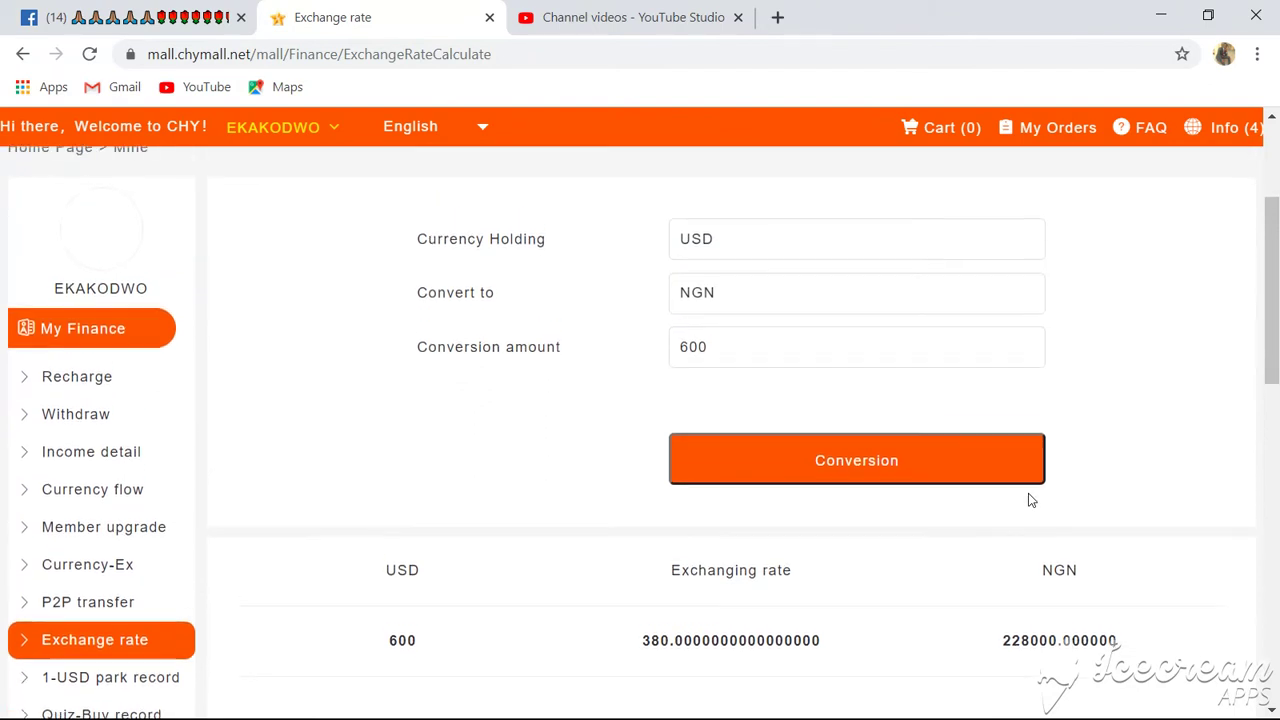
scroll(1030, 500, "down", 1)
scroll(1030, 500, "up", 1)
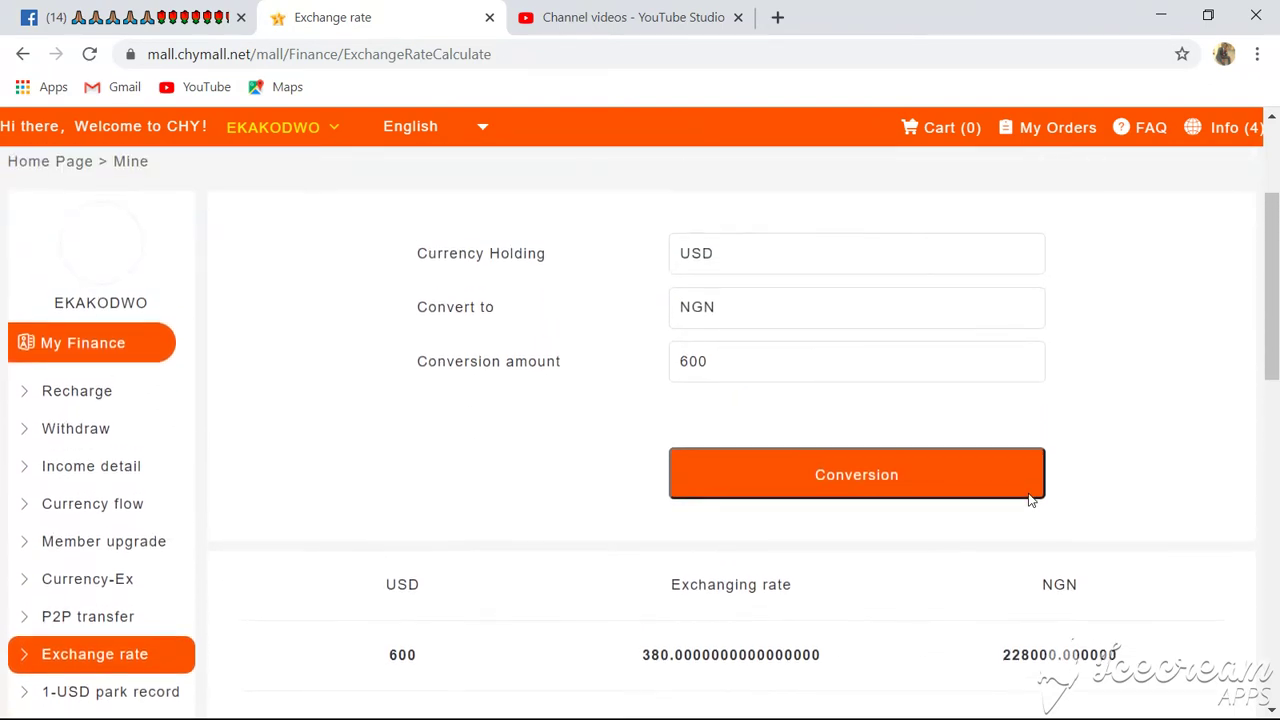
scroll(1030, 500, "down", 1)
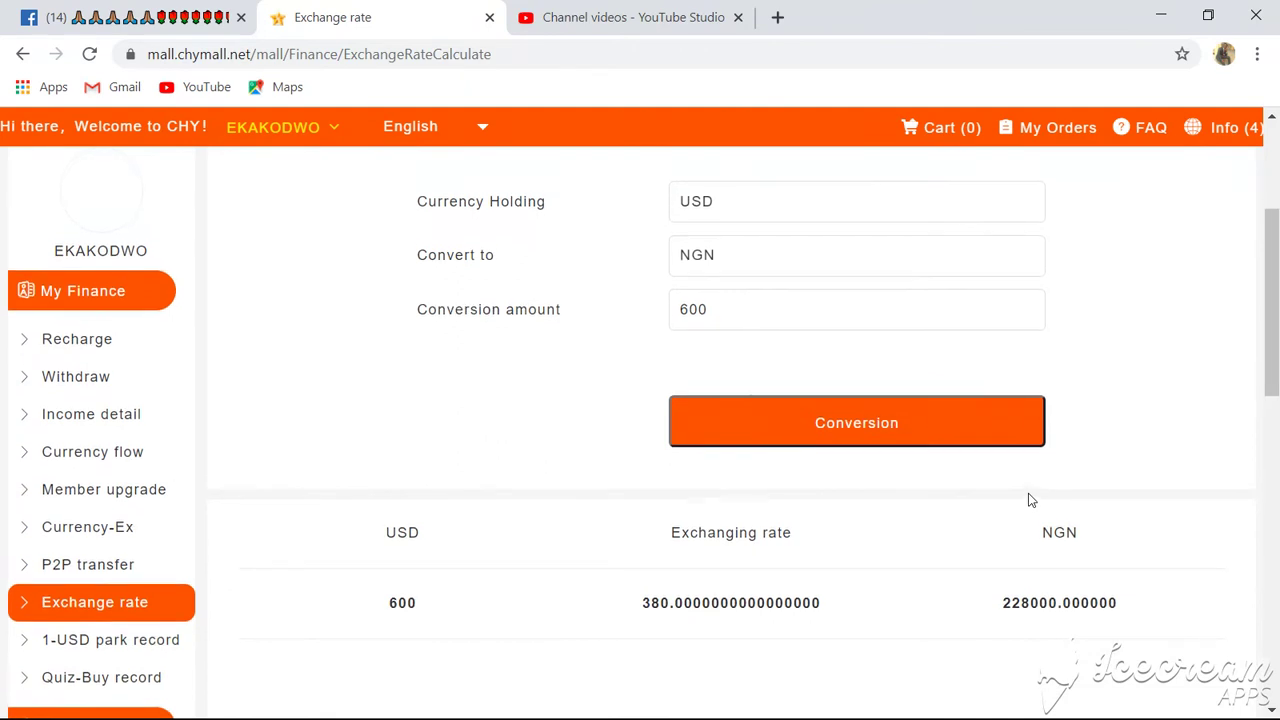
scroll(1030, 500, "up", 1)
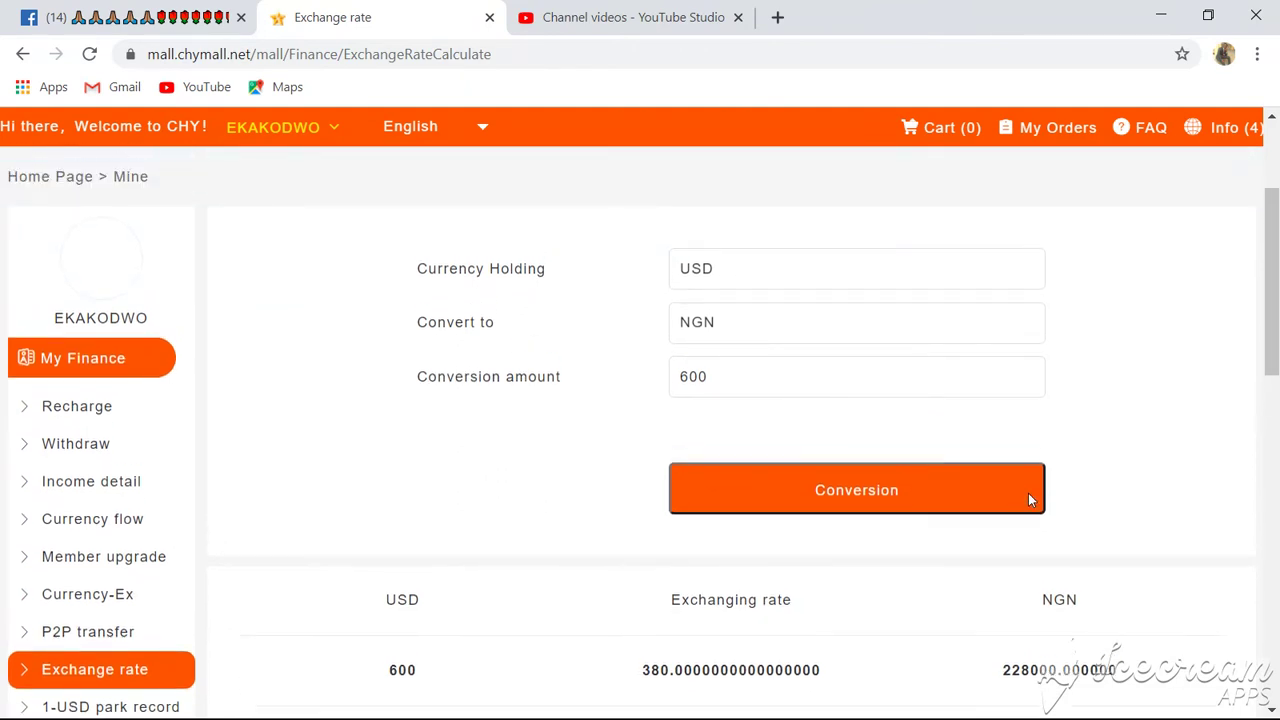
left_click(755, 328)
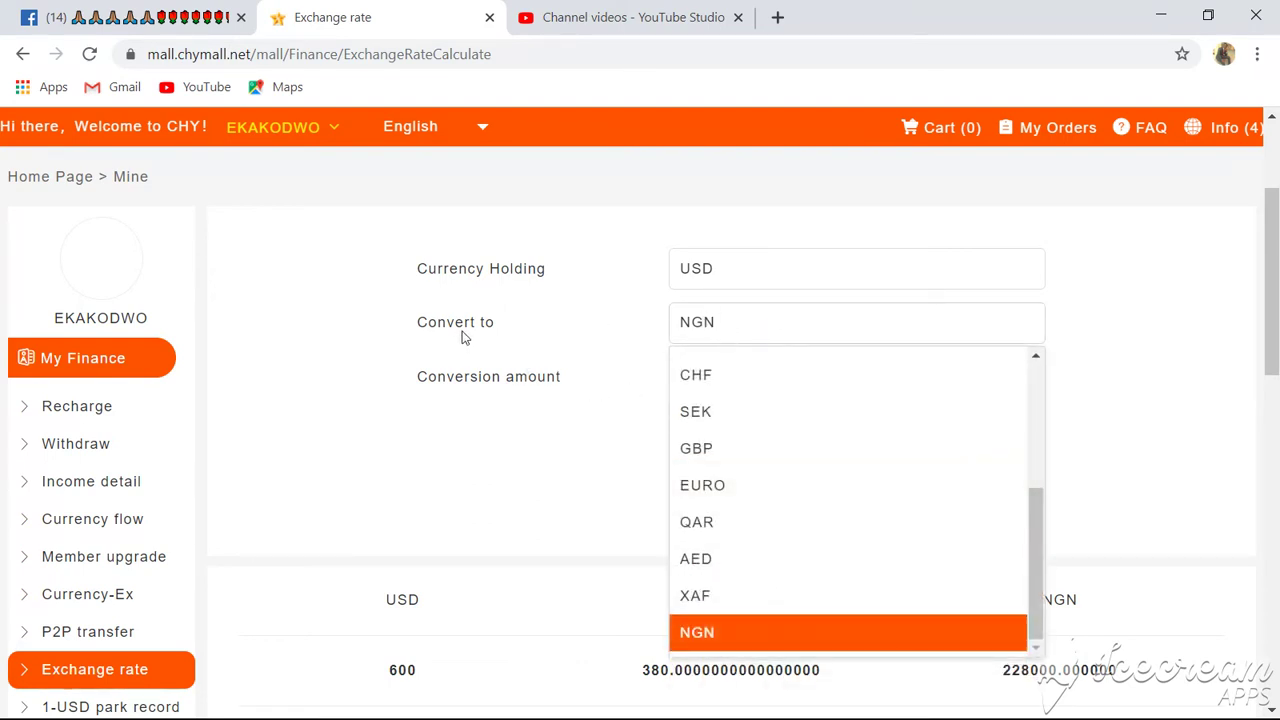
scroll(809, 480, "down", 1)
scroll(811, 481, "up", 2)
scroll(811, 481, "down", 2)
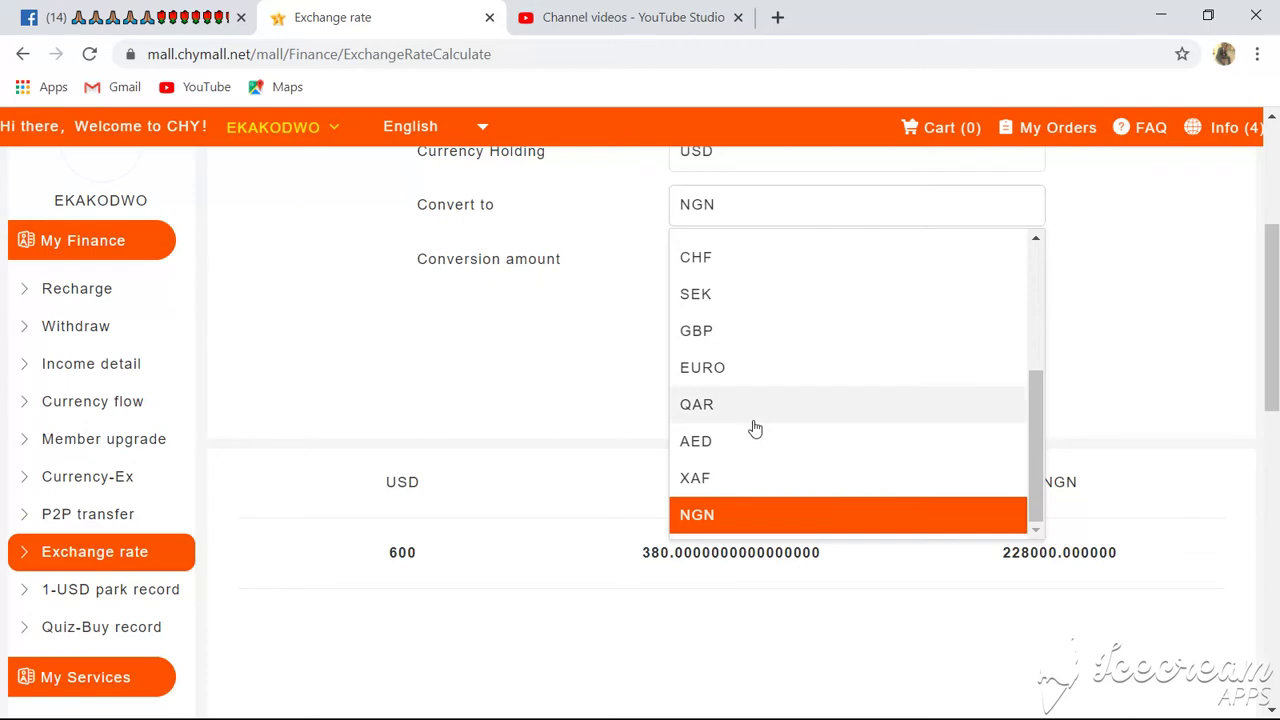
scroll(755, 428, "up", 3)
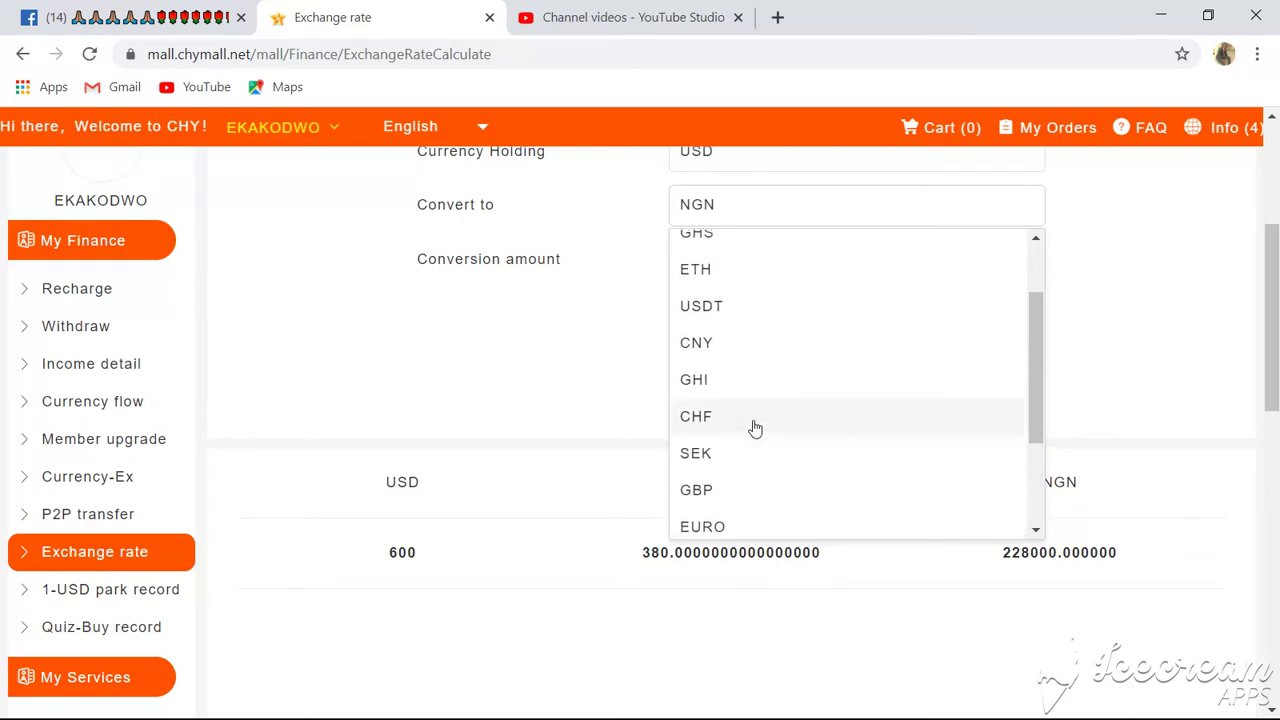
scroll(755, 428, "up", 1)
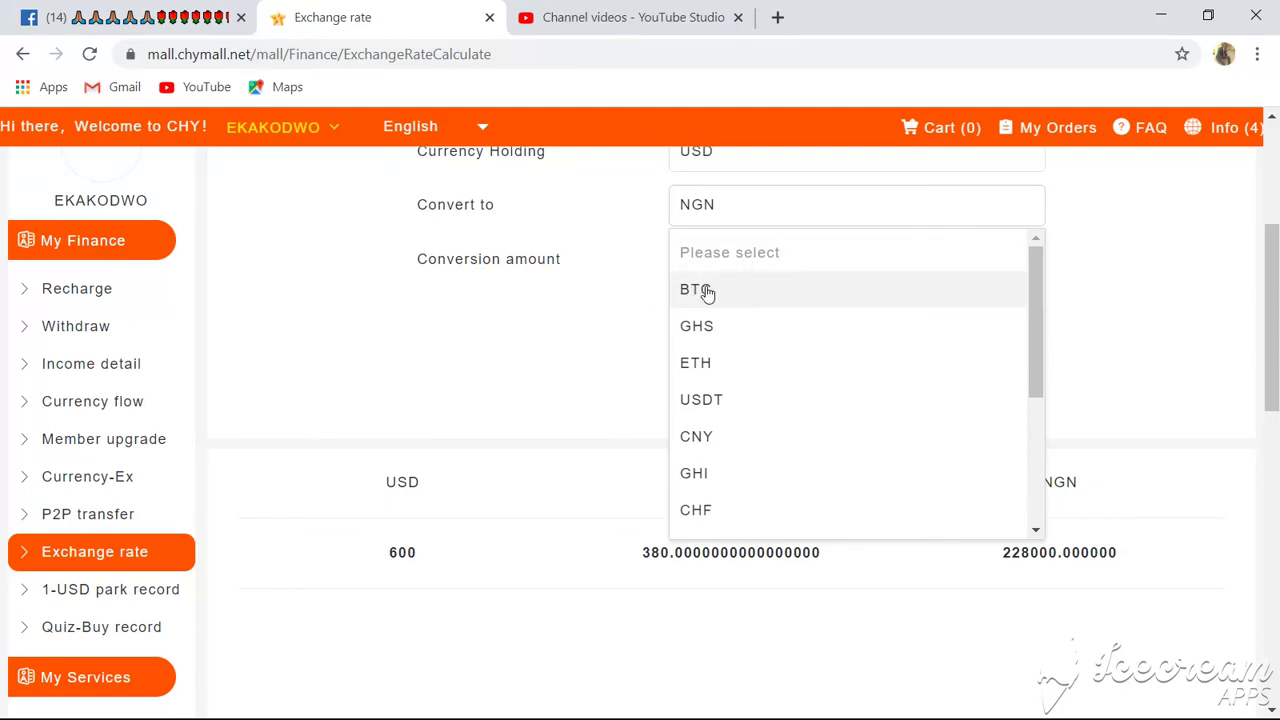
left_click(610, 315)
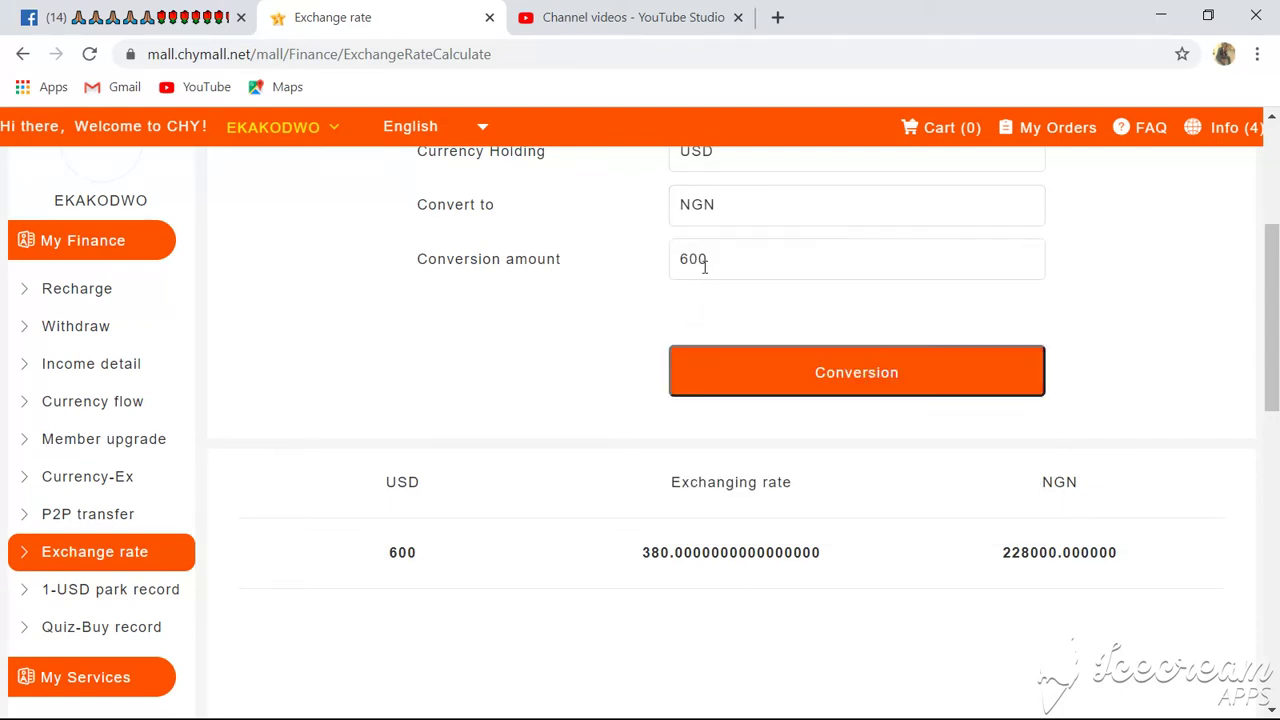
Step: Switch the target currency to BTC and convert 600 USD, yielding 0.066741 BTC
left_click(730, 223)
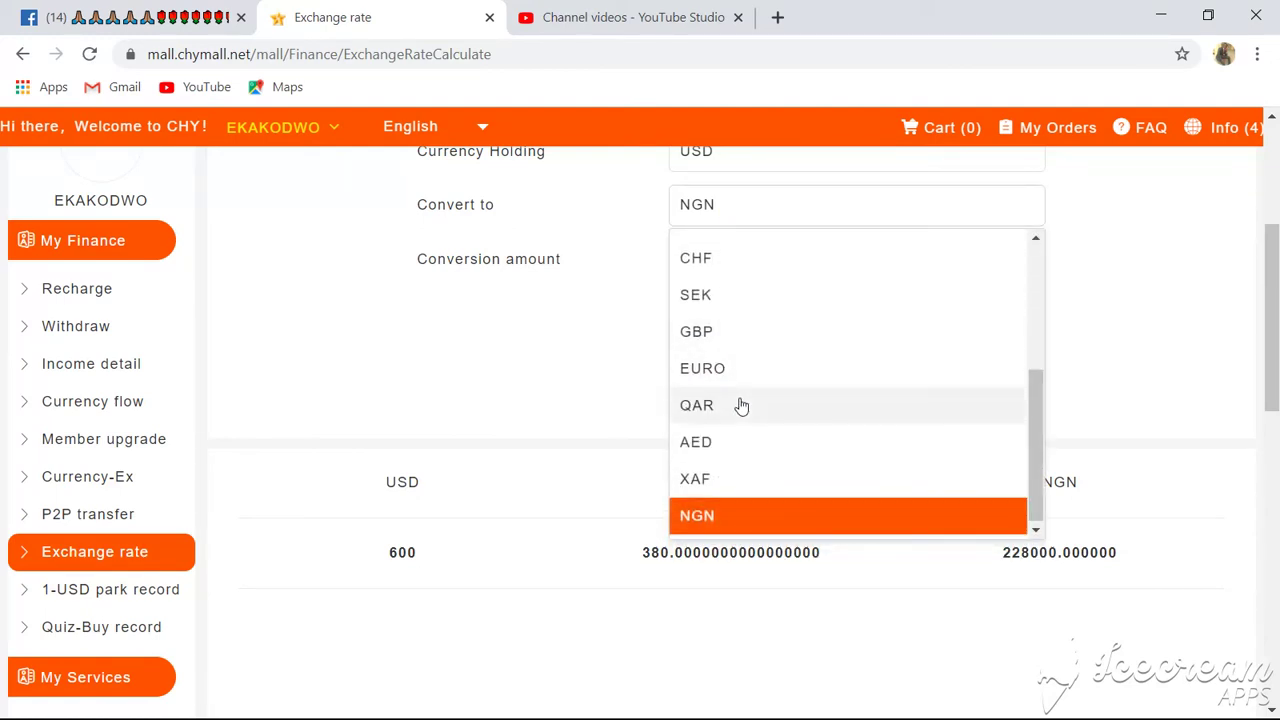
scroll(733, 297, "up", 3)
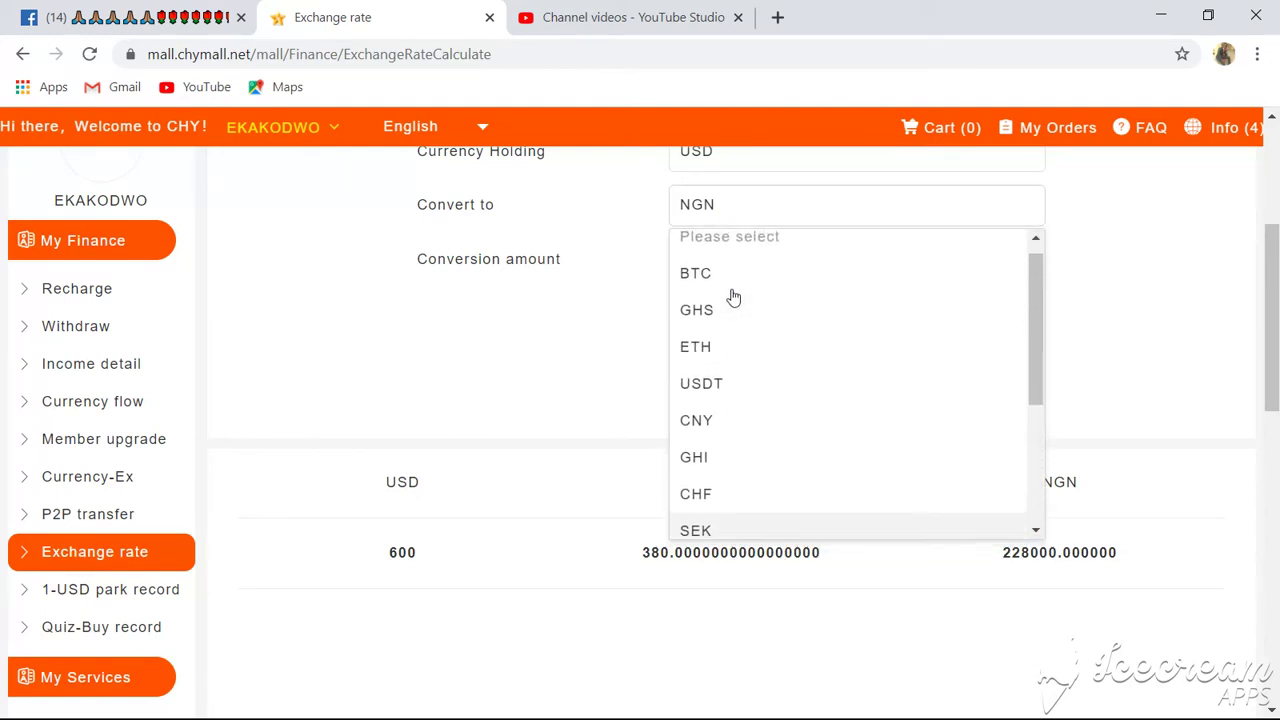
left_click(733, 292)
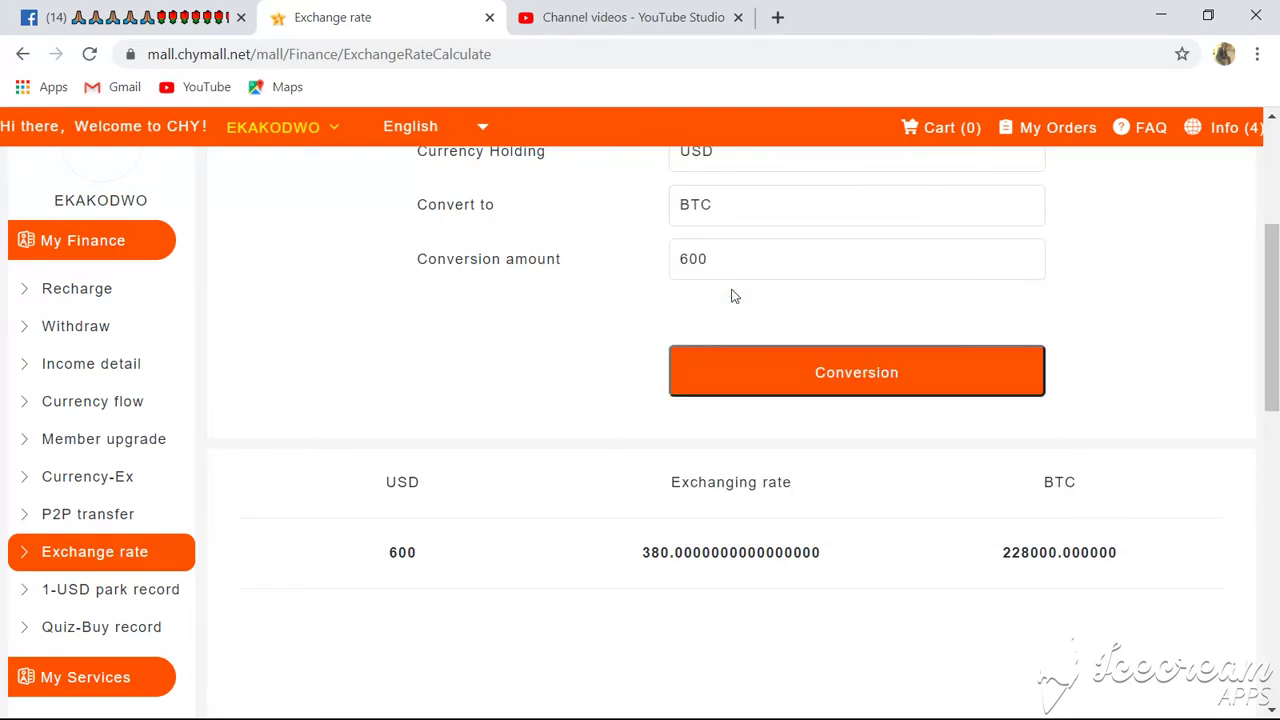
scroll(685, 218, "up", 1)
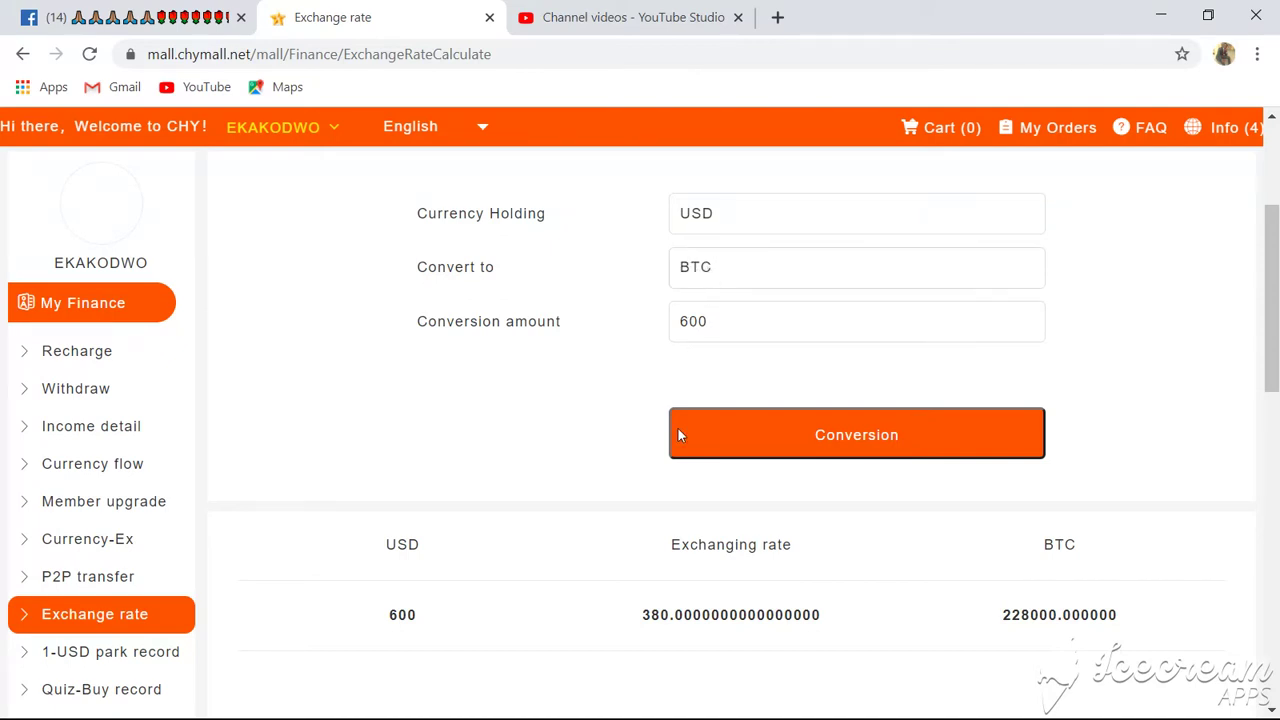
left_click(748, 451)
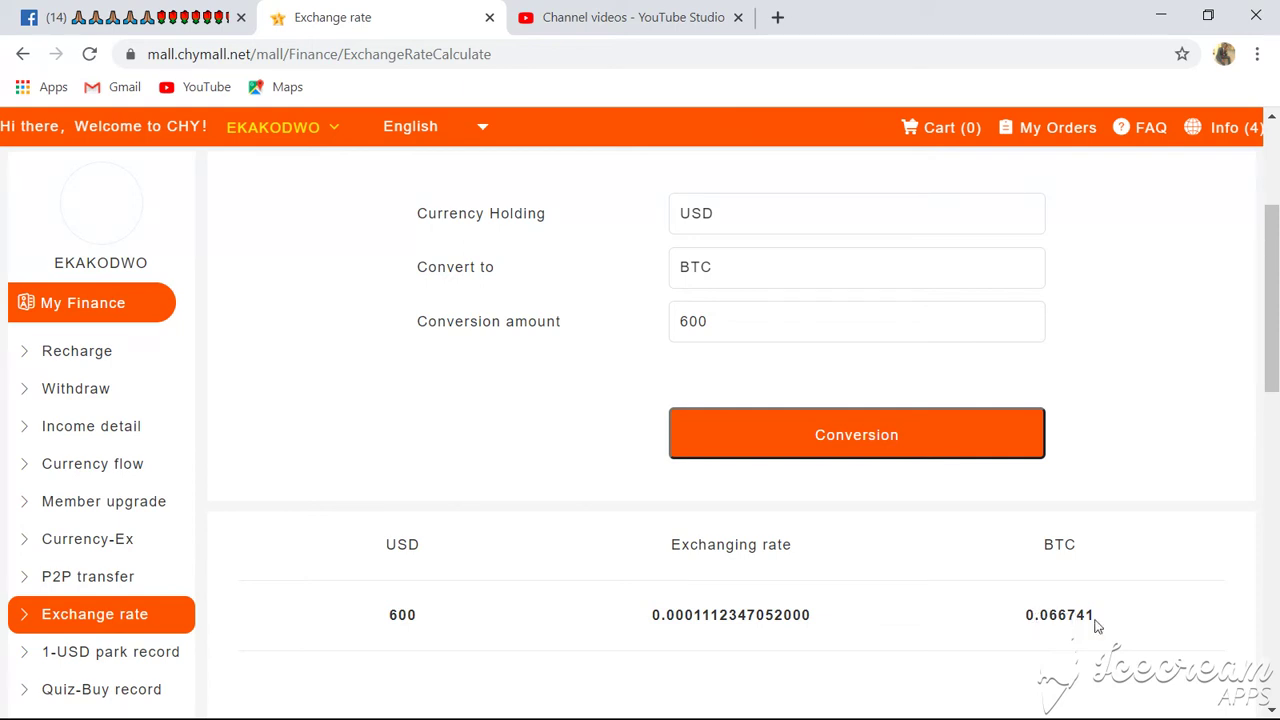
scroll(1097, 626, "up", 1)
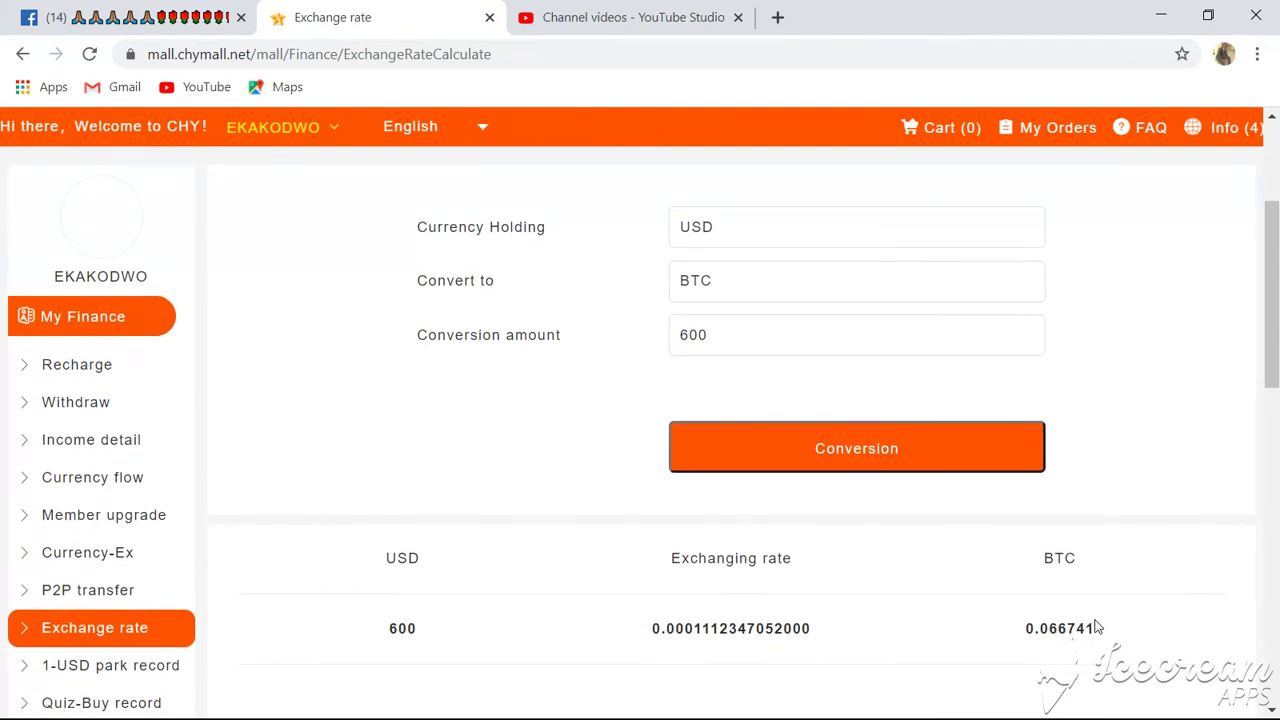
scroll(1097, 626, "down", 1)
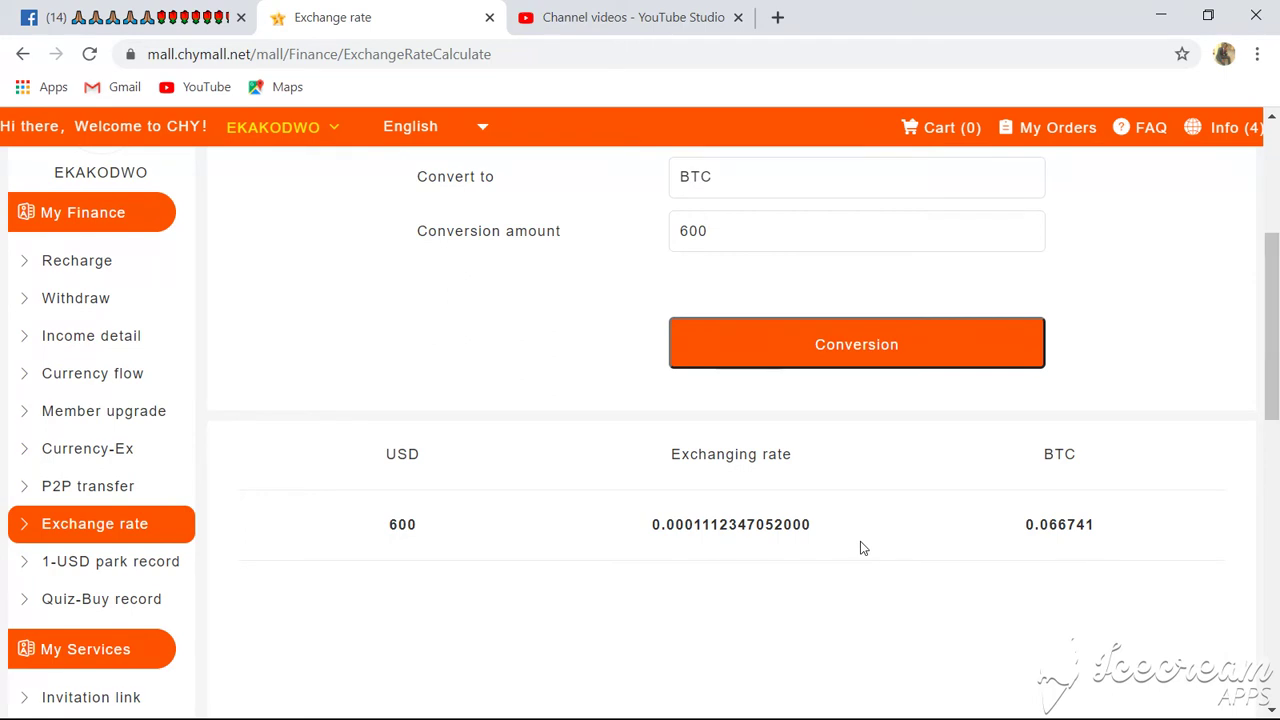
scroll(864, 555, "down", 1)
scroll(864, 548, "up", 1)
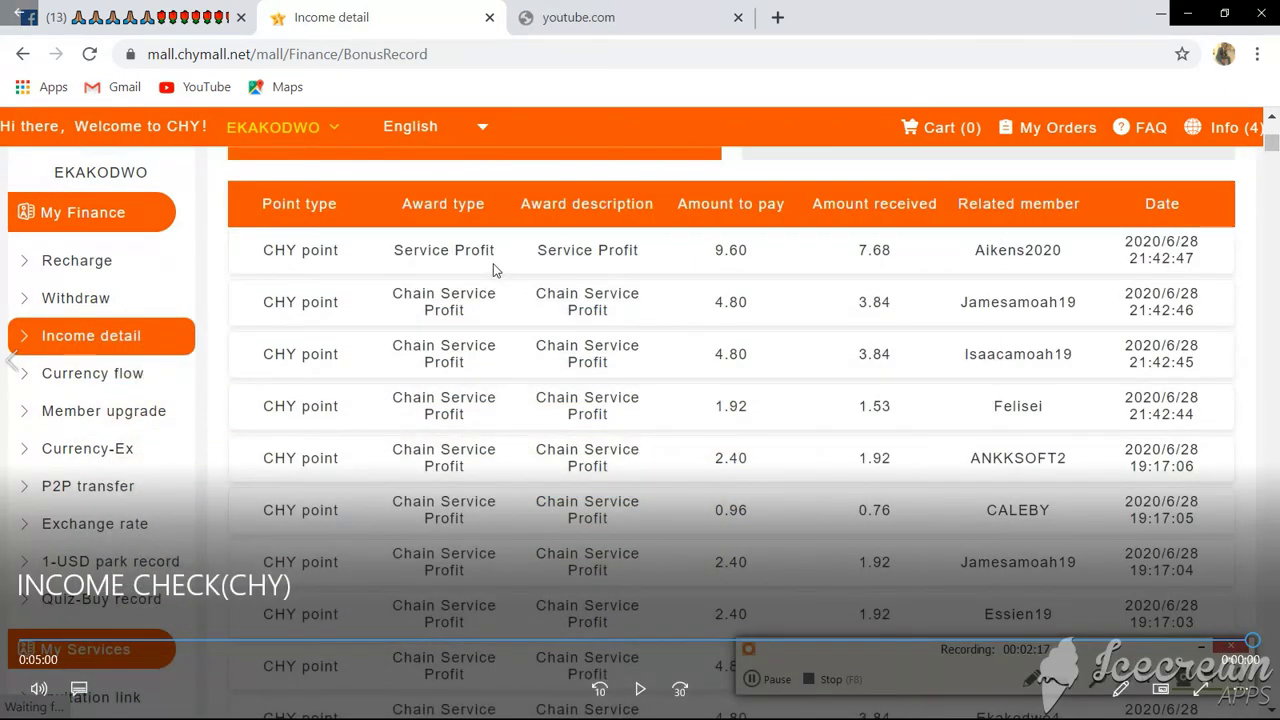
left_click(1187, 15)
mouse_move(760, 714)
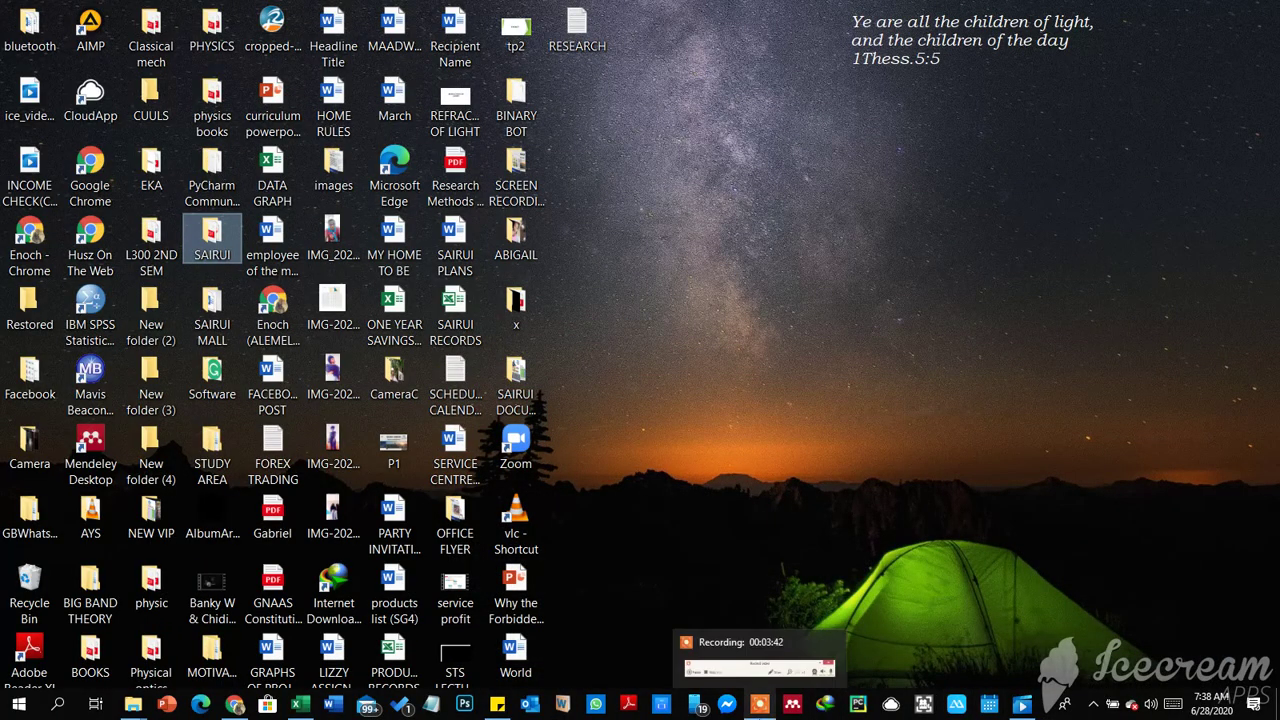
left_click(762, 706)
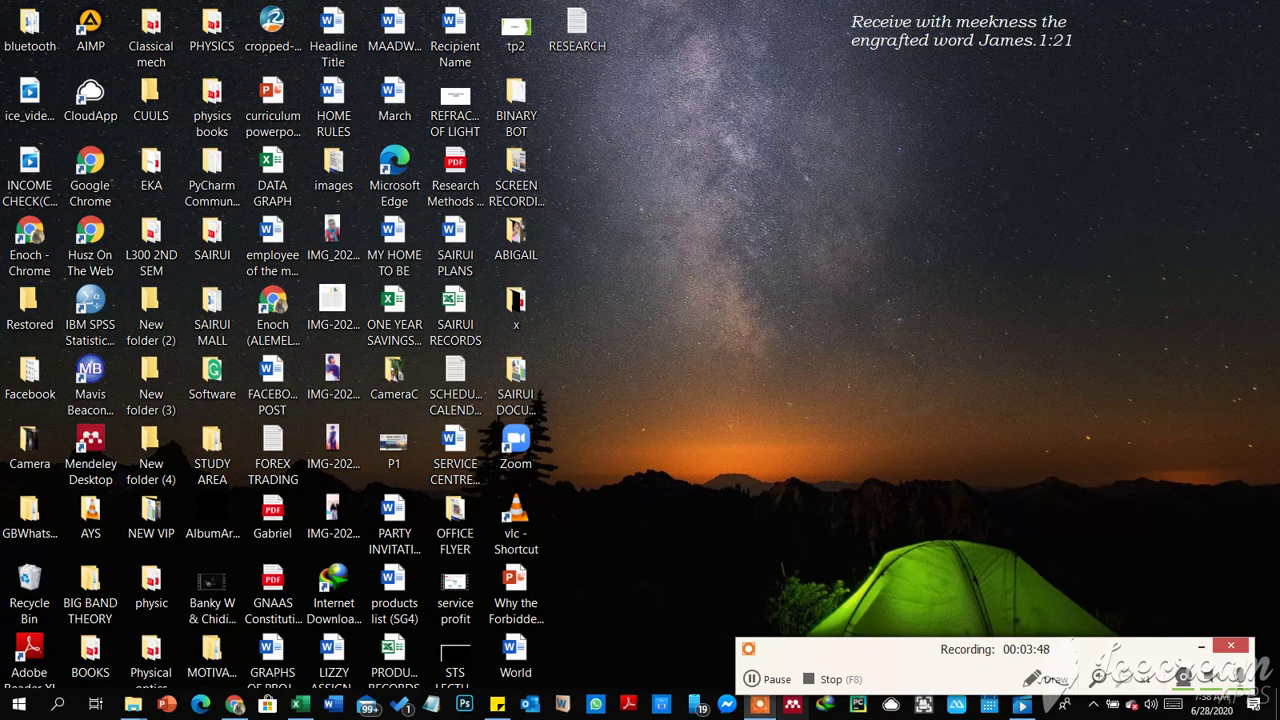
left_click(234, 705)
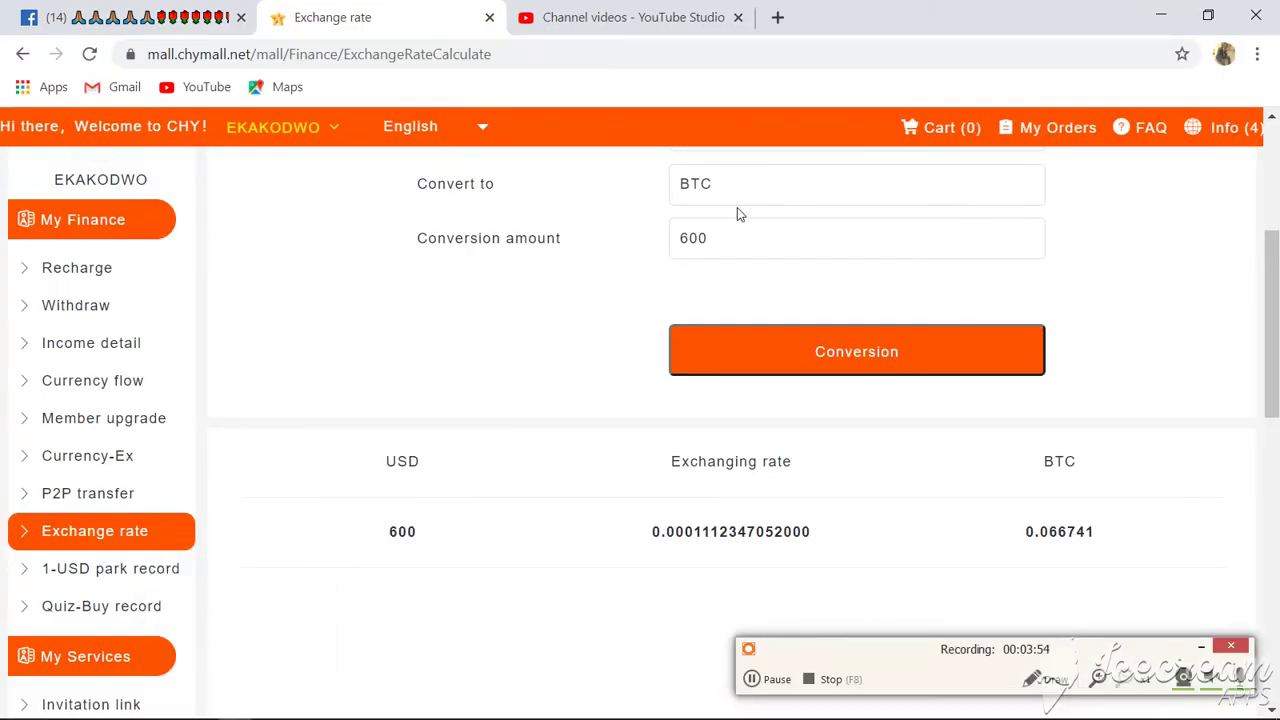
Step: Reload the Exchange rate page from the sidebar so the form resets to No data
scroll(737, 210, "up", 2)
scroll(737, 214, "up", 1)
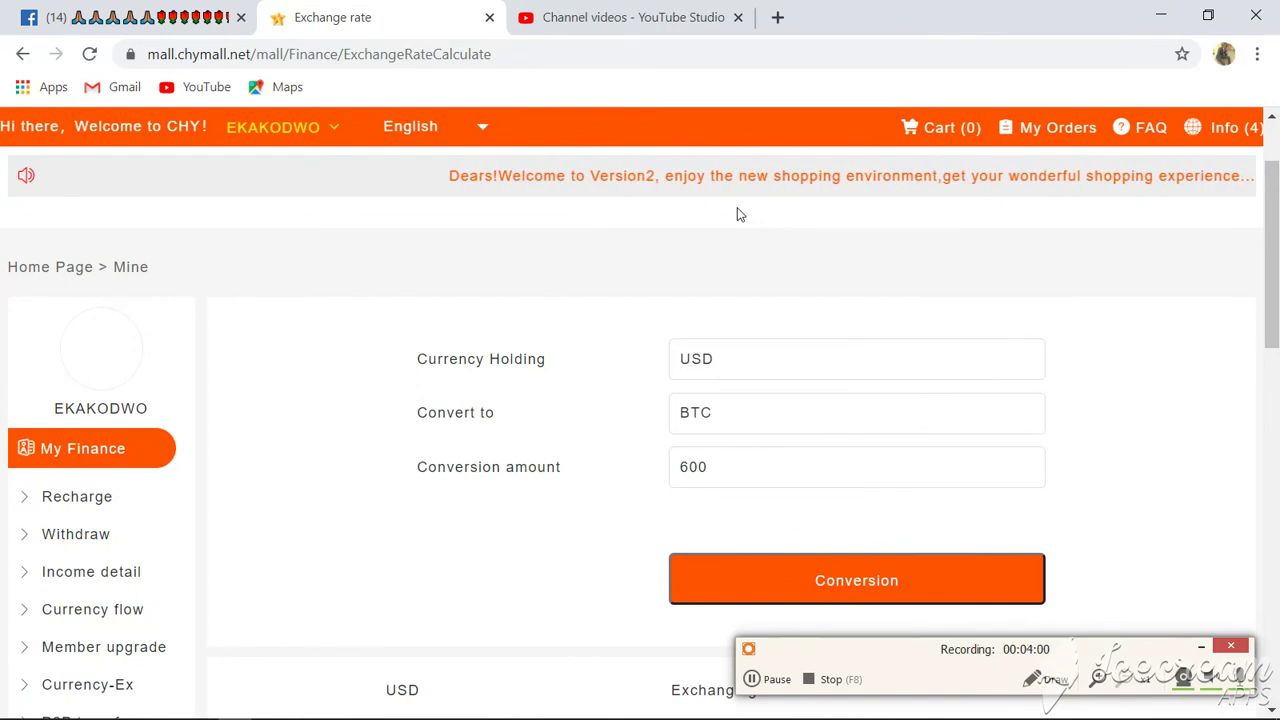
scroll(369, 540, "down", 2)
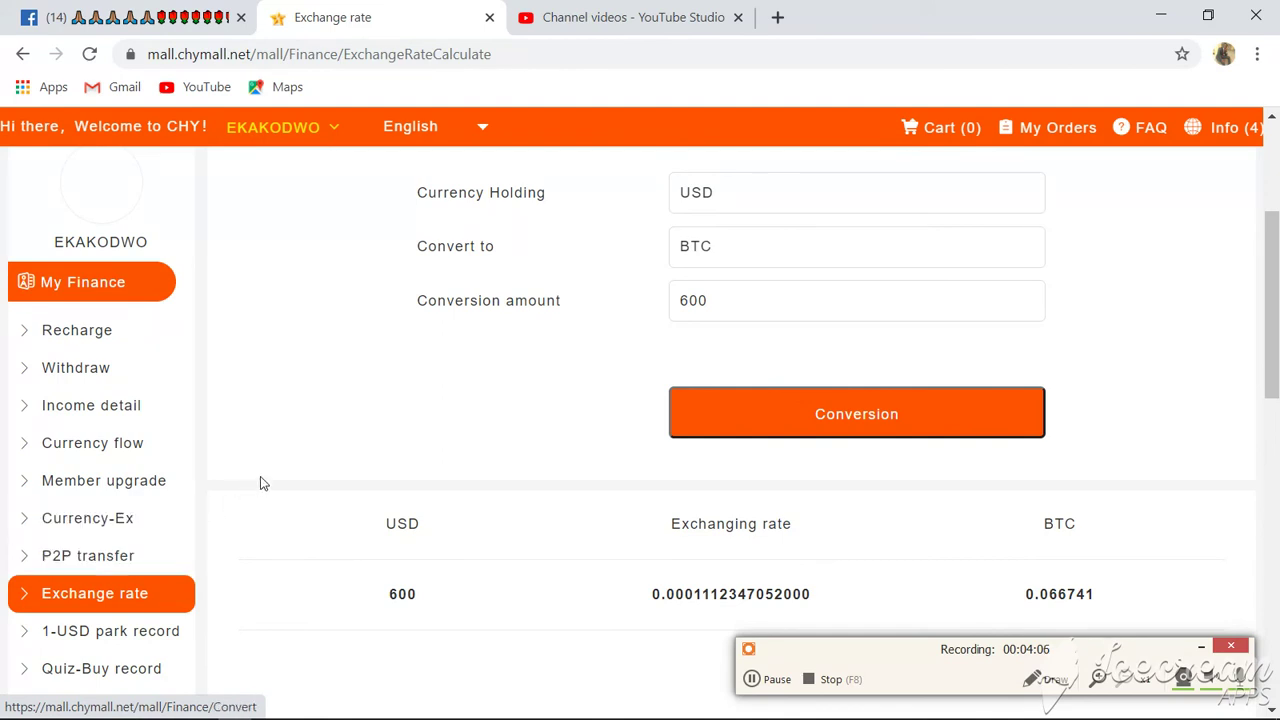
scroll(269, 476, "down", 1)
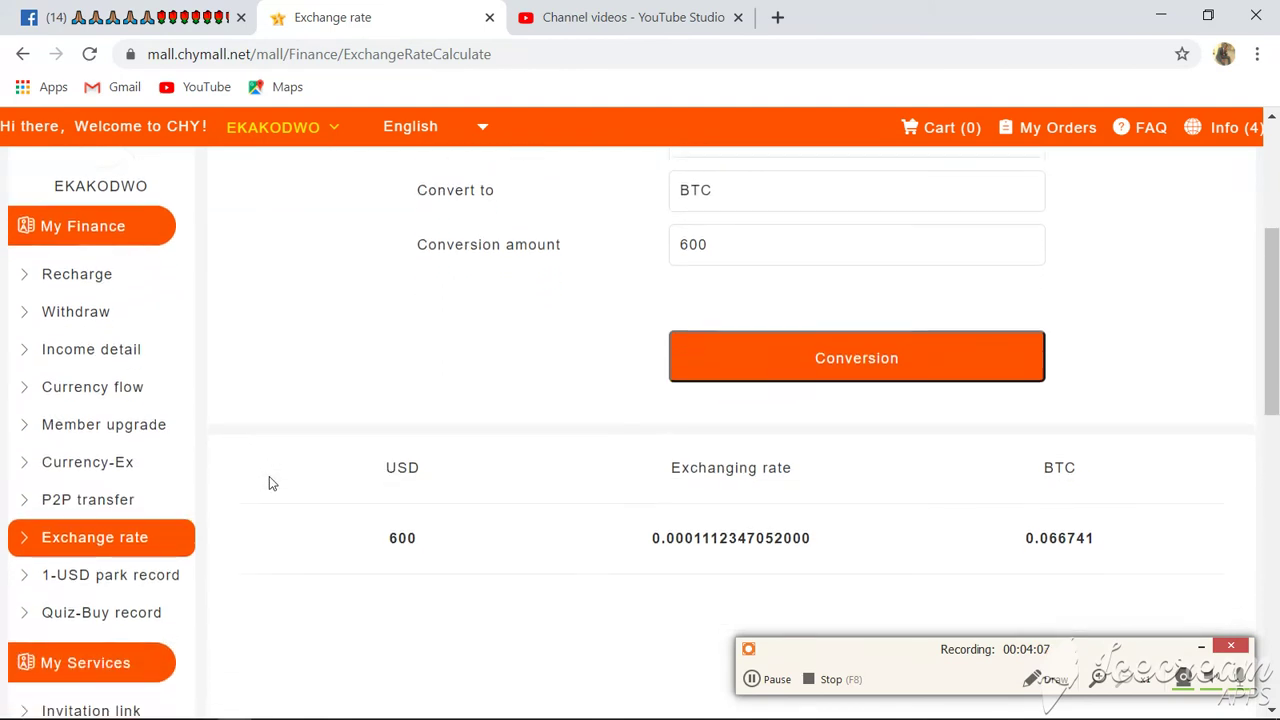
left_click(117, 535)
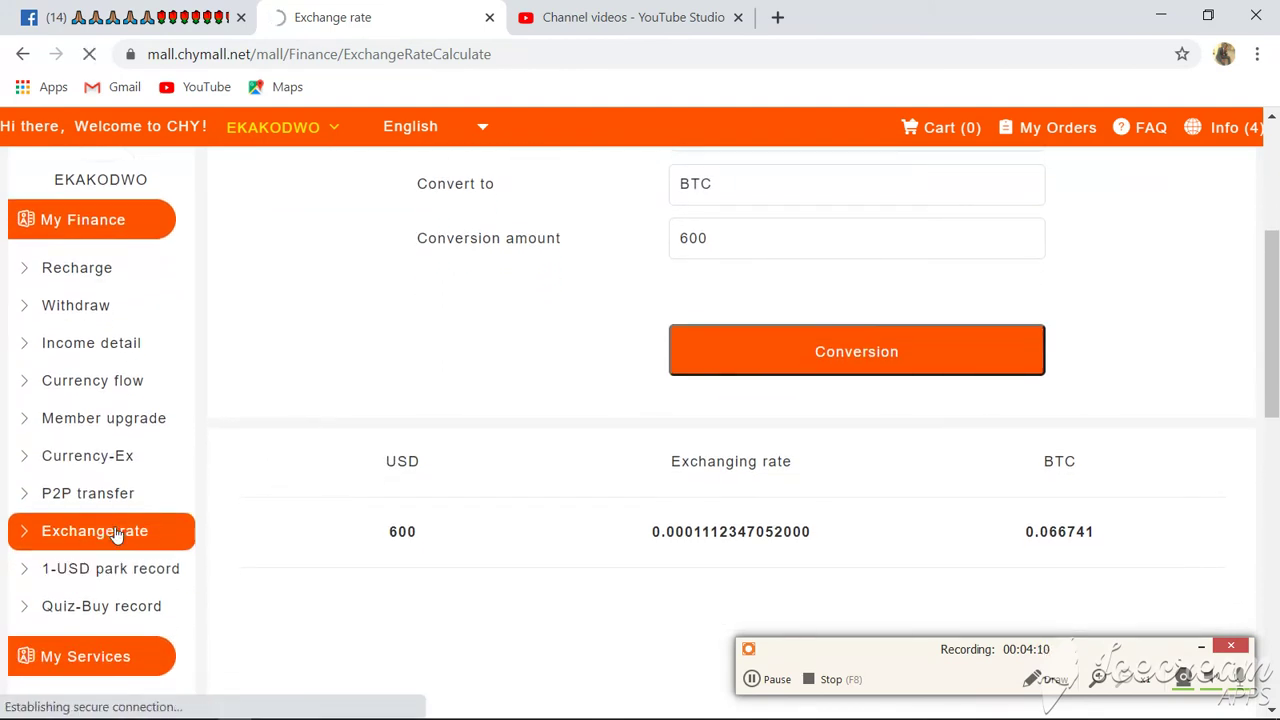
scroll(677, 513, "down", 3)
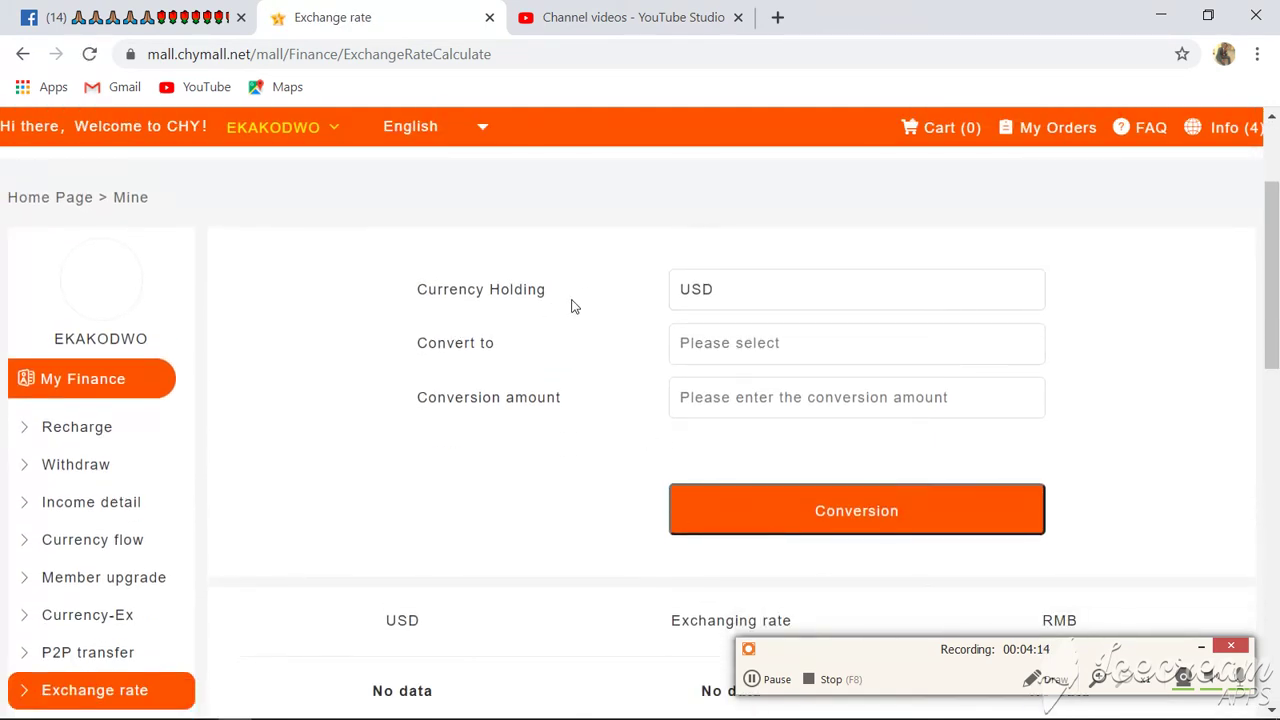
Step: Convert 45 USD into GHS, getting 247.5 GHS at a rate of 5.5
left_click(711, 343)
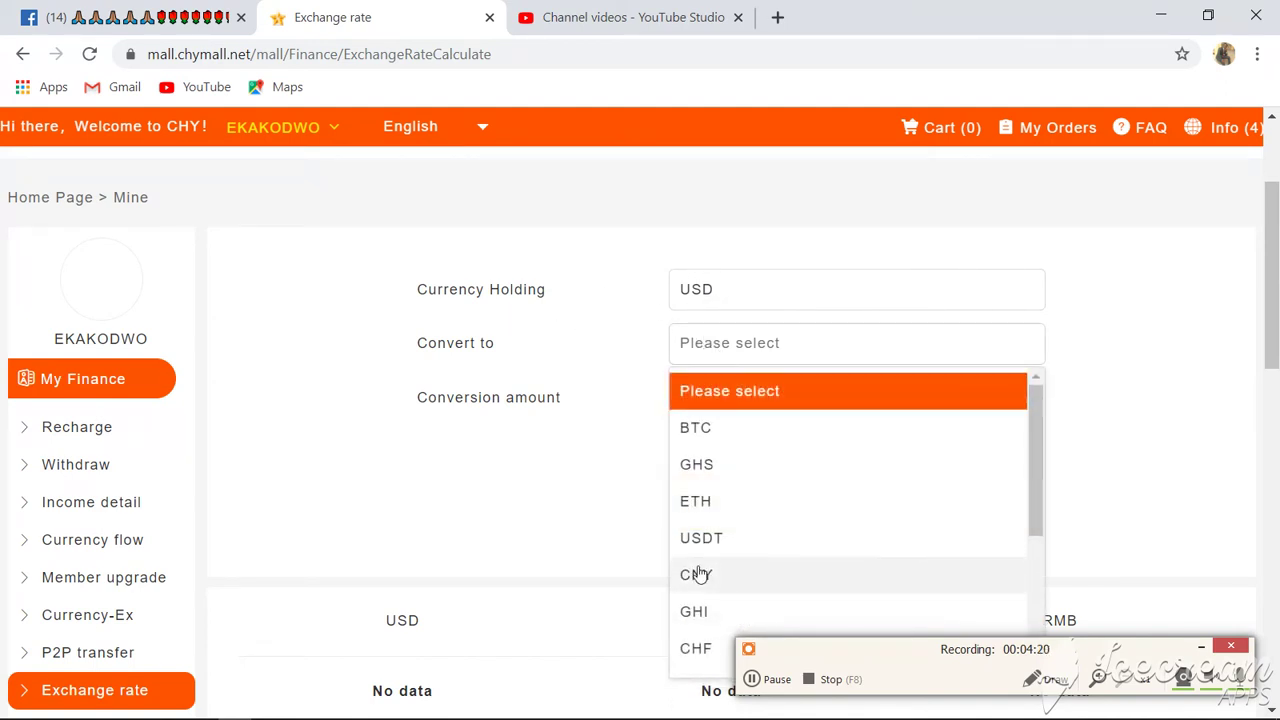
left_click(726, 461)
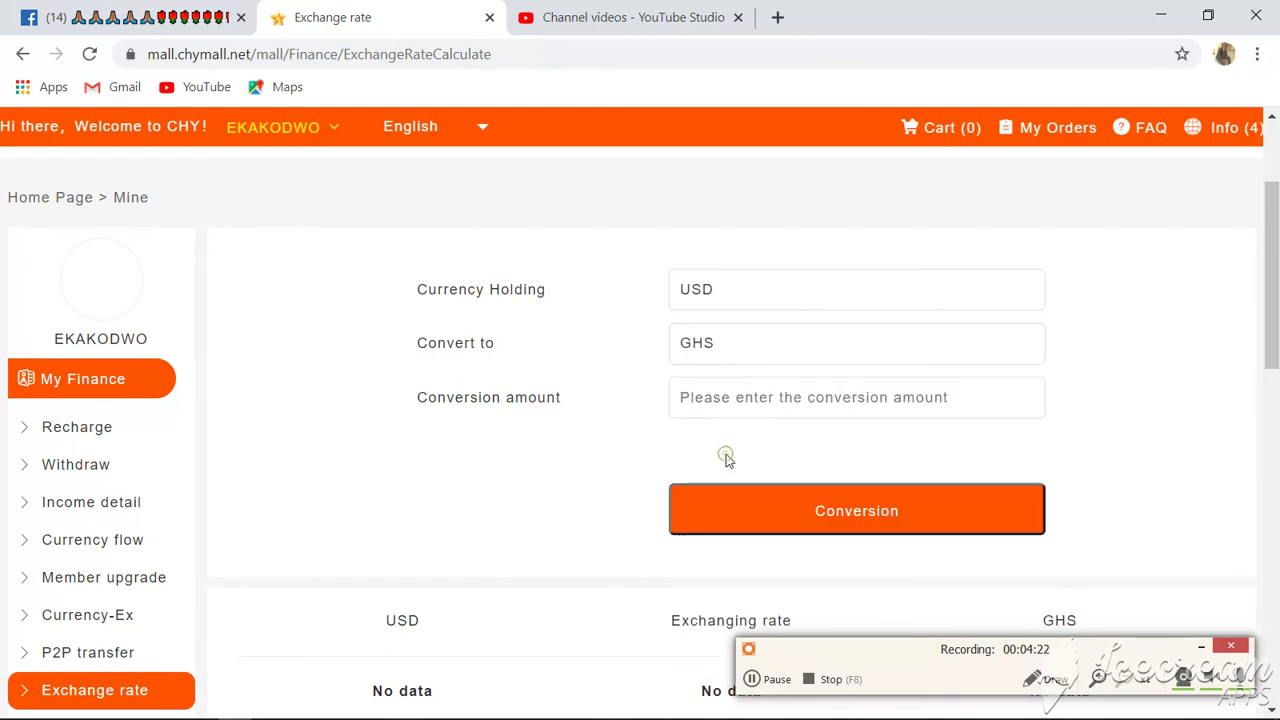
left_click(731, 400)
type("45")
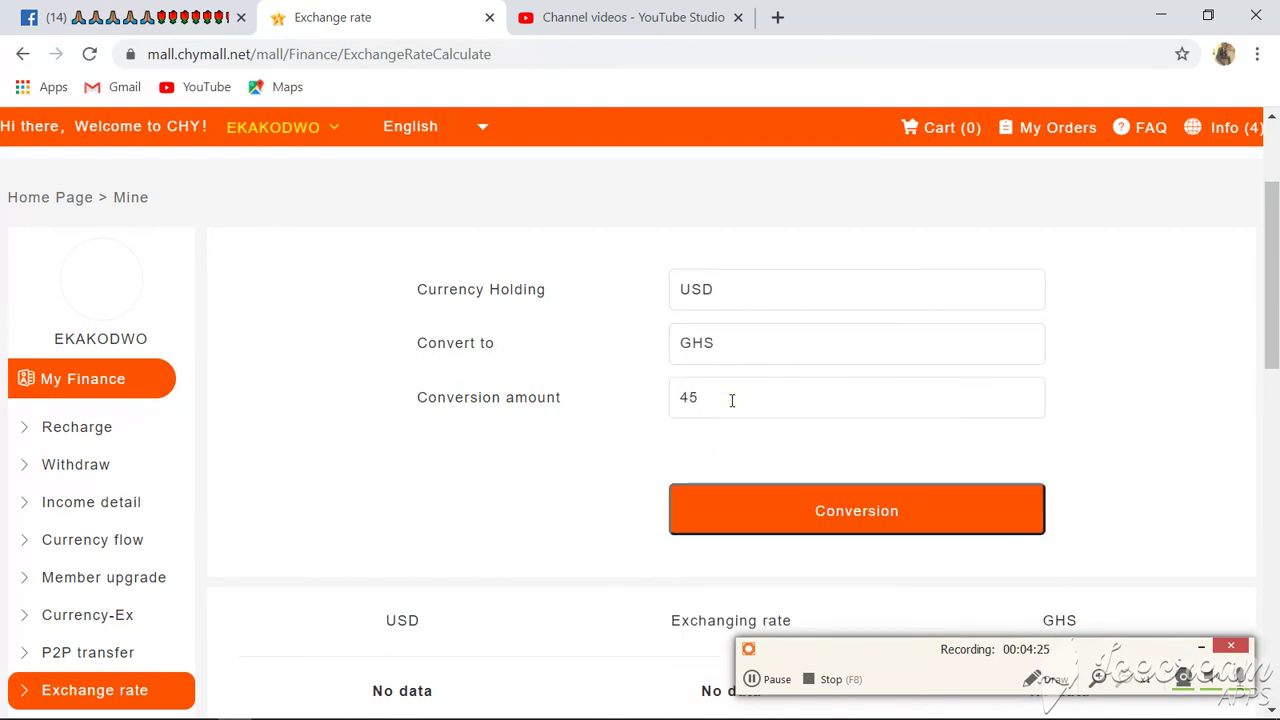
left_click(775, 514)
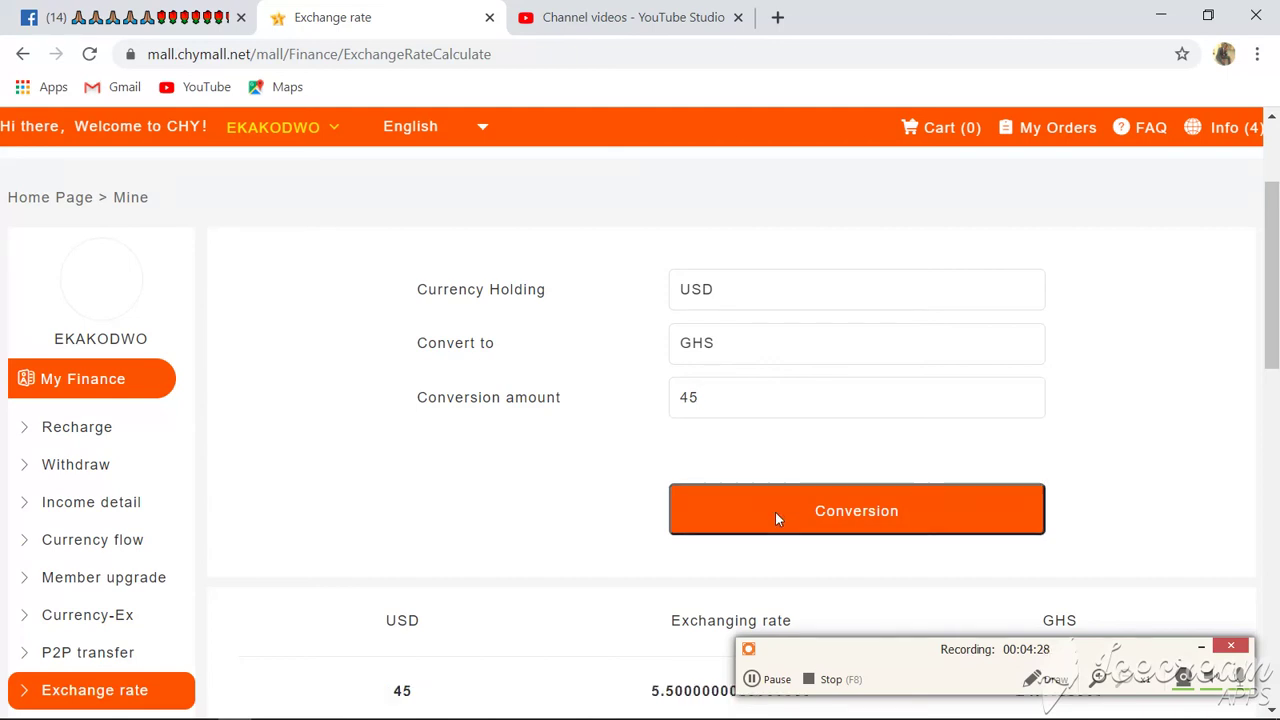
scroll(776, 515, "down", 2)
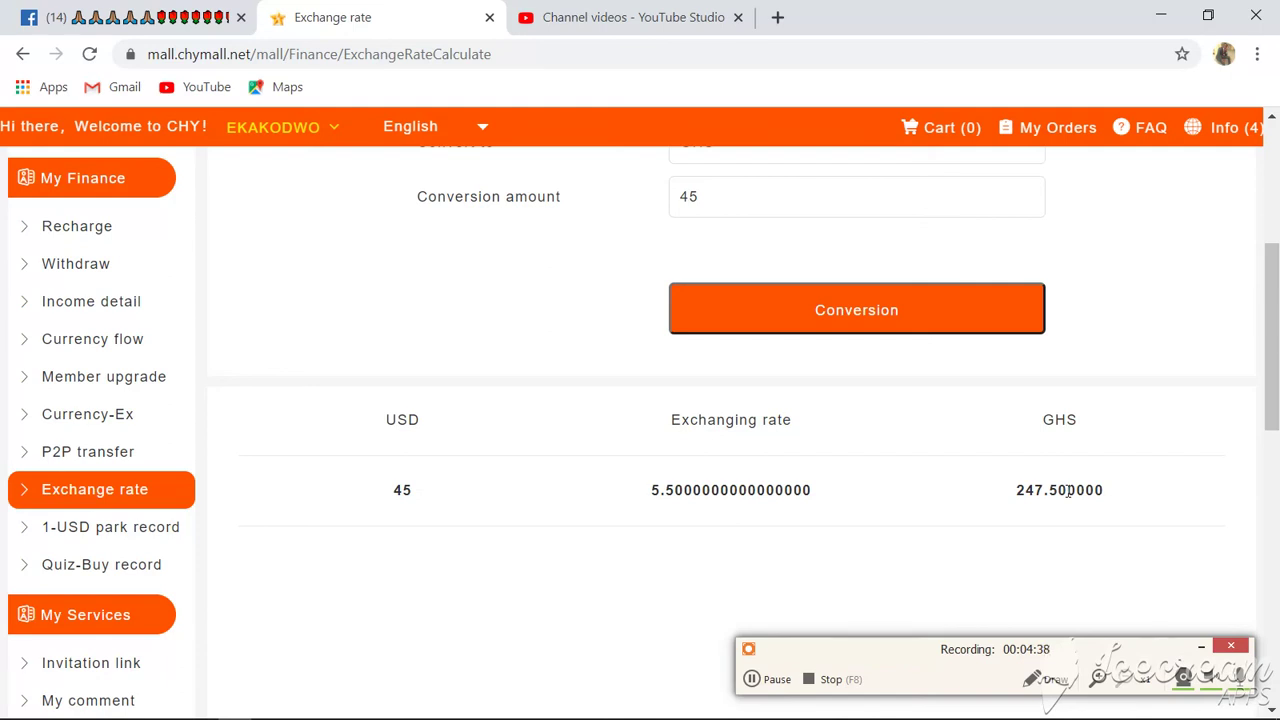
scroll(620, 354, "up", 3)
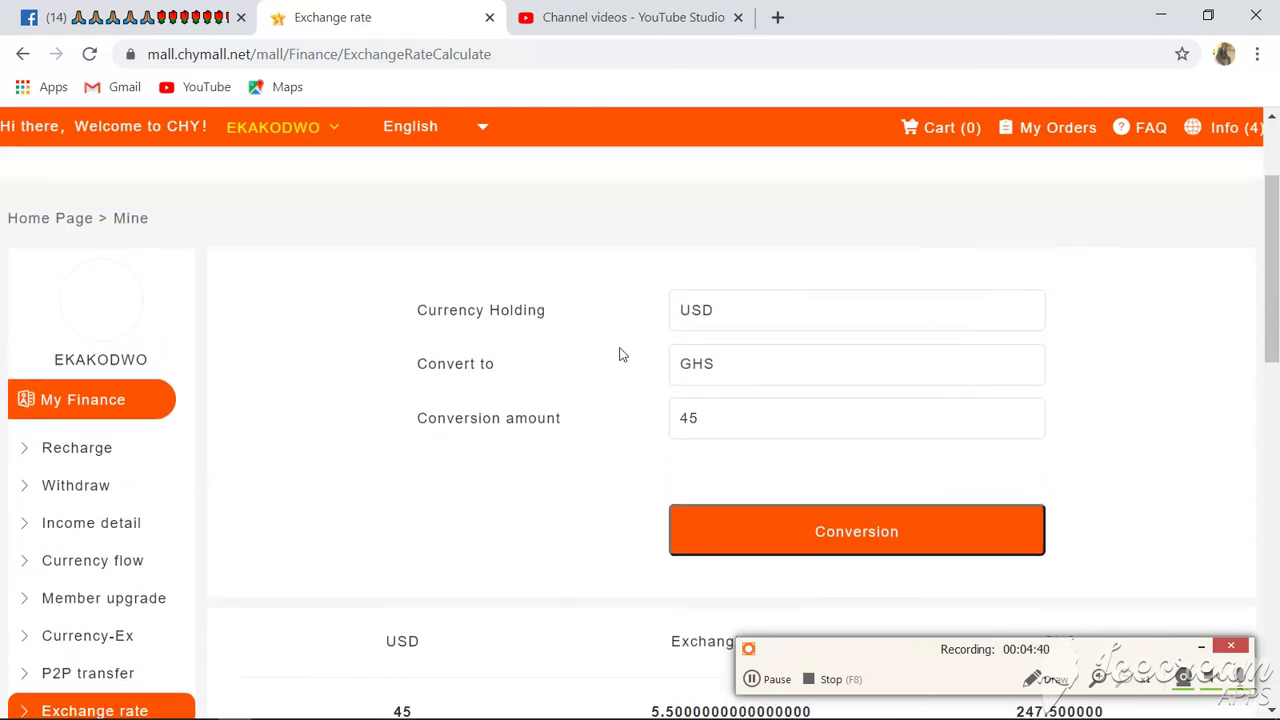